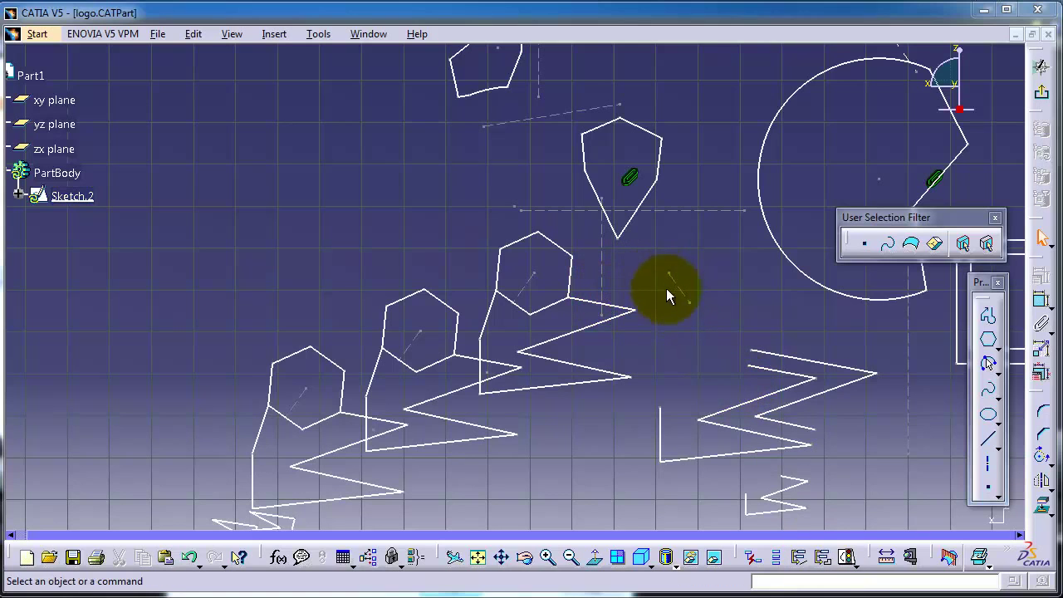
{"action": "mouse_move", "coordinate": [669, 290]}
{"action": "middle_mouse_down"}
{"action": "mouse_move", "coordinate": [678, 299]}
{"action": "mouse_move", "coordinate": [634, 268]}
{"action": "mouse_move", "coordinate": [609, 229]}
{"action": "middle_mouse_up"}
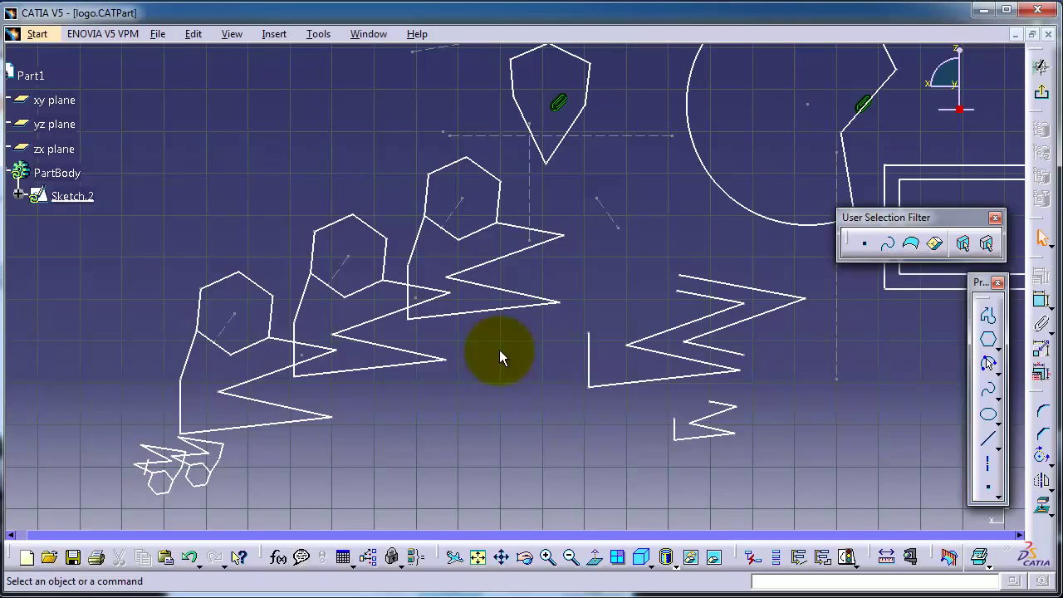
{"action": "mouse_move", "coordinate": [344, 173]}
{"action": "middle_mouse_down"}
{"action": "mouse_move", "coordinate": [417, 217]}
{"action": "mouse_move", "coordinate": [425, 185]}
{"action": "mouse_move", "coordinate": [515, 190]}
{"action": "mouse_move", "coordinate": [398, 193]}
{"action": "mouse_move", "coordinate": [318, 221]}
{"action": "mouse_move", "coordinate": [332, 310]}
{"action": "mouse_move", "coordinate": [381, 316]}
{"action": "middle_mouse_up"}
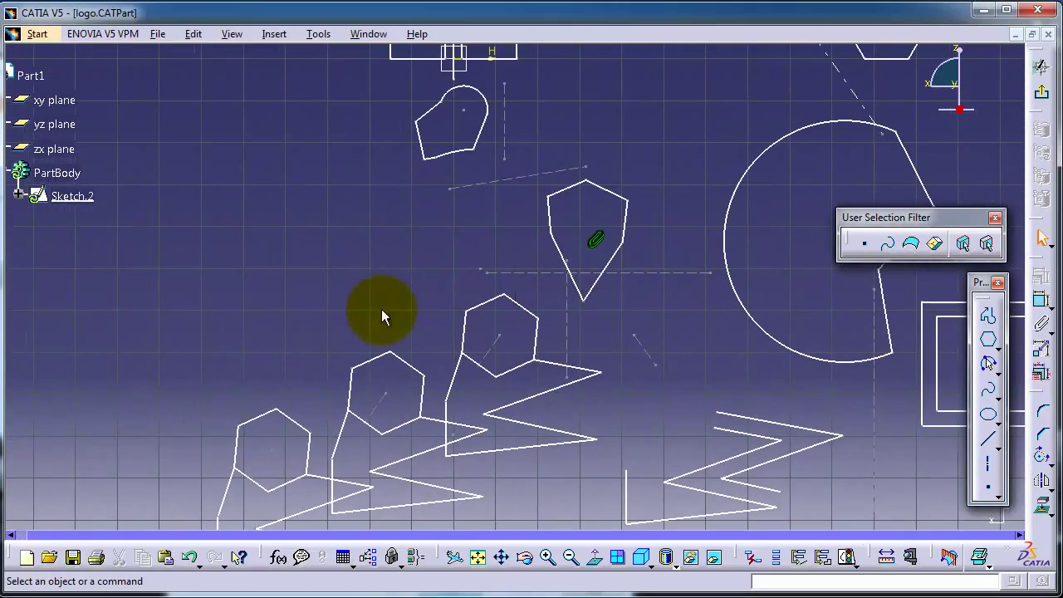
{"action": "middle_click_drag", "start_coordinate": [232, 202], "coordinate": [291, 207]}
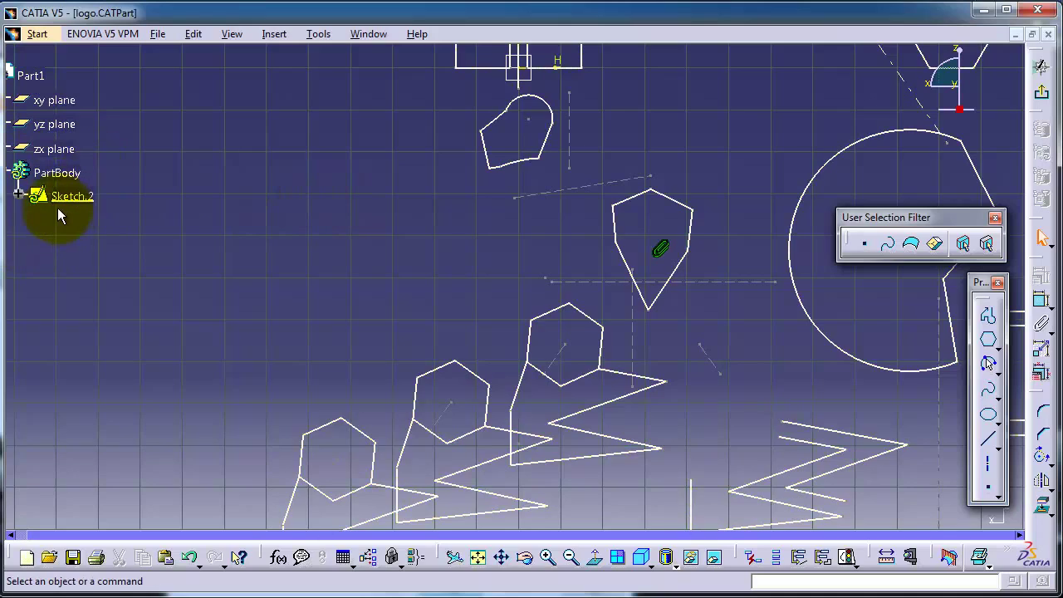
{"action": "mouse_move", "coordinate": [330, 240]}
{"action": "middle_mouse_down"}
{"action": "mouse_move", "coordinate": [344, 220]}
{"action": "mouse_move", "coordinate": [290, 189]}
{"action": "mouse_move", "coordinate": [291, 235]}
{"action": "middle_mouse_up"}
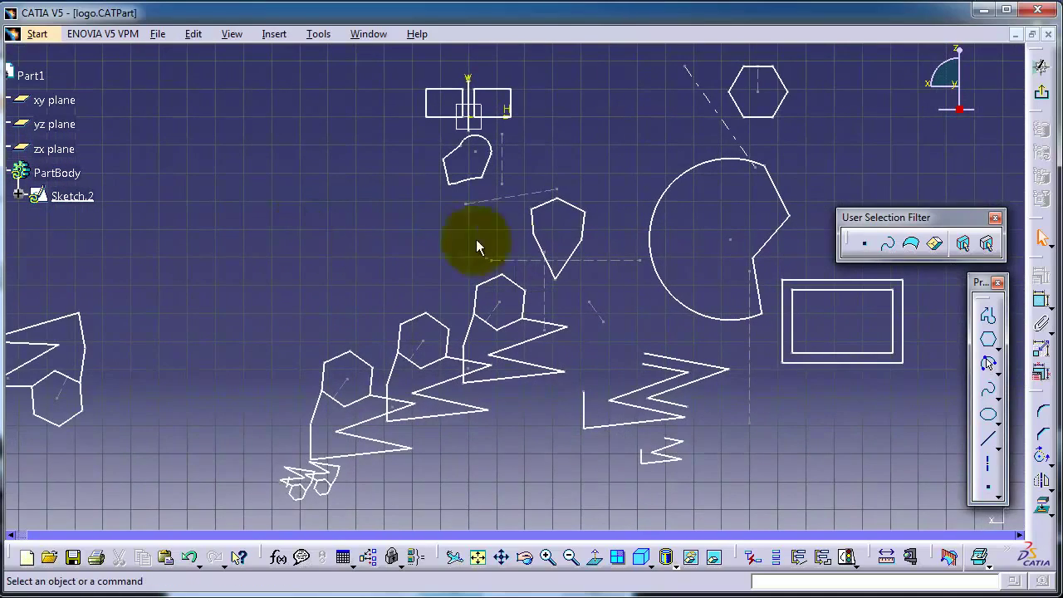
{"action": "mouse_move", "coordinate": [602, 166]}
{"action": "middle_mouse_down"}
{"action": "mouse_move", "coordinate": [476, 149]}
{"action": "mouse_move", "coordinate": [522, 152]}
{"action": "middle_mouse_up"}
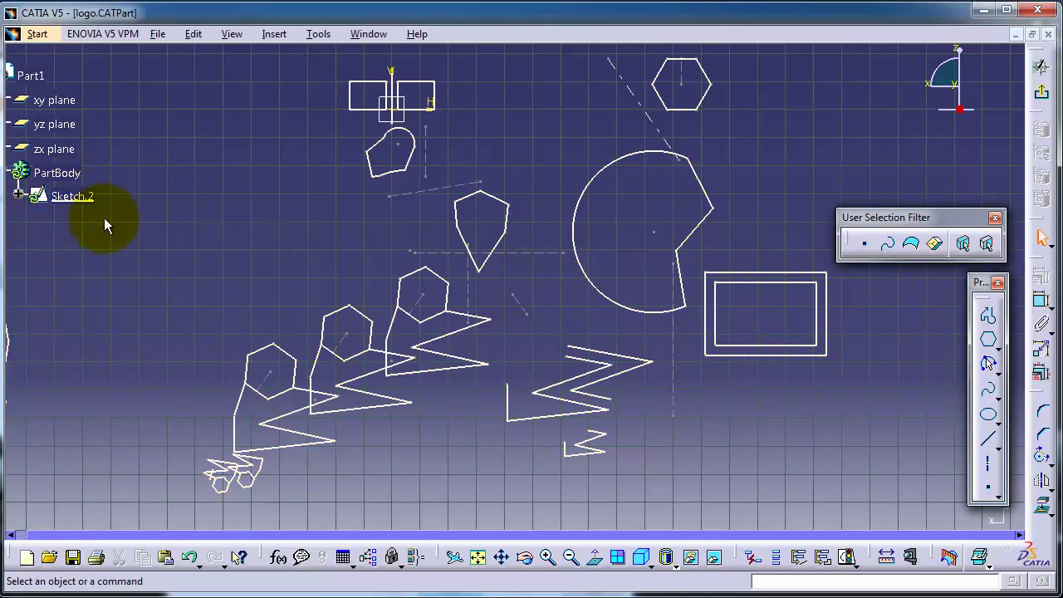
Step: Look over the specification tree, including Sketch.2 under PartBody, and slightly enlarge the tree's text for reading
{"action": "scroll", "coordinate": [113, 160], "scroll_direction": "up", "scroll_amount": 4}
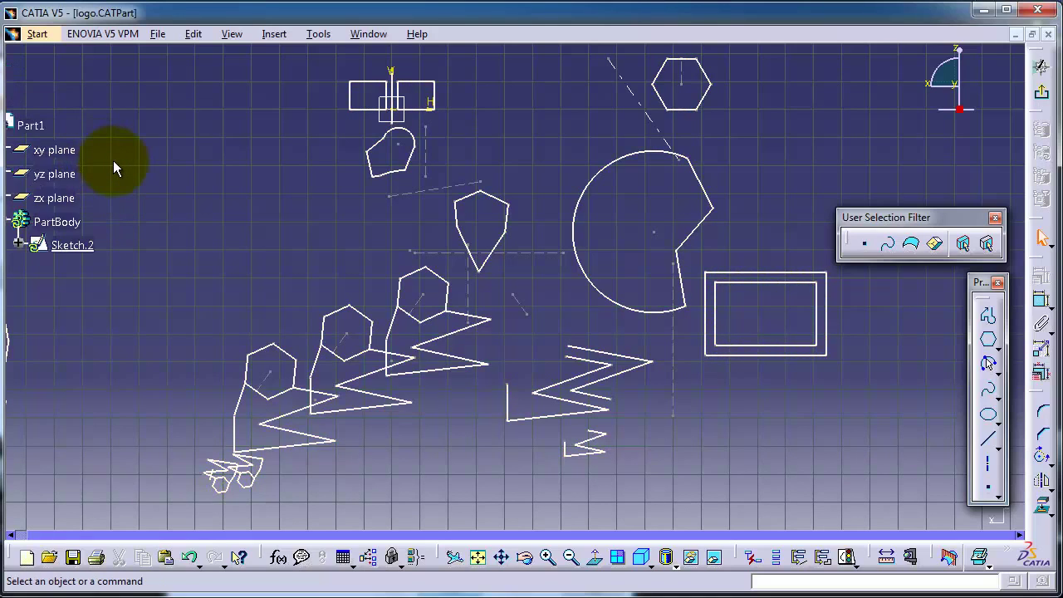
{"action": "scroll", "coordinate": [113, 161], "scroll_direction": "down", "scroll_amount": 3}
{"action": "scroll", "coordinate": [116, 168], "scroll_direction": "down", "scroll_amount": 2}
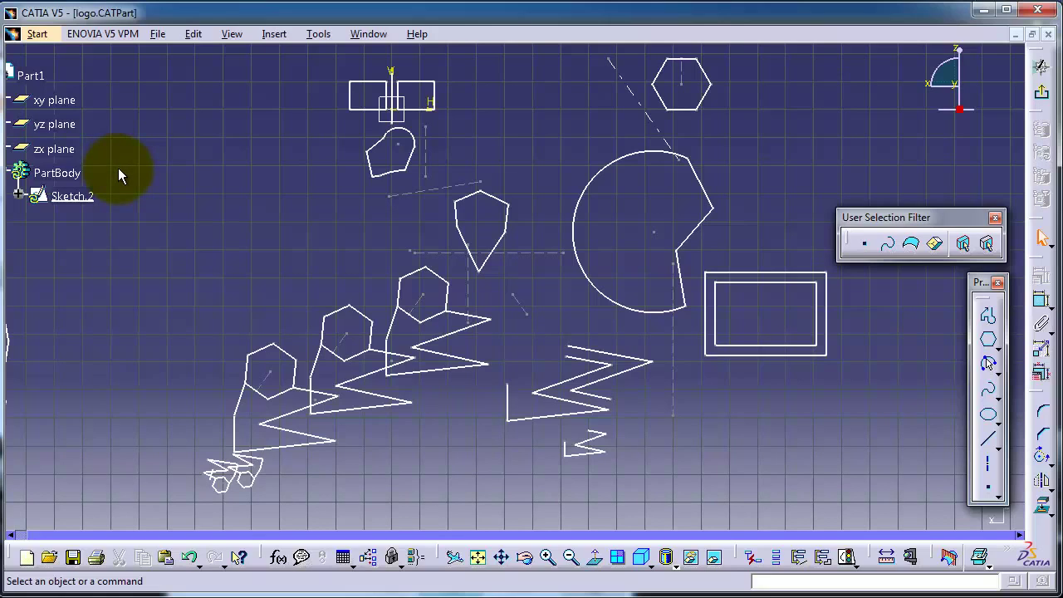
{"action": "scroll", "coordinate": [118, 168], "scroll_direction": "up", "scroll_amount": 3, "text": "ctrl"}
{"action": "scroll", "coordinate": [118, 168], "scroll_direction": "down", "scroll_amount": 2, "text": "ctrl"}
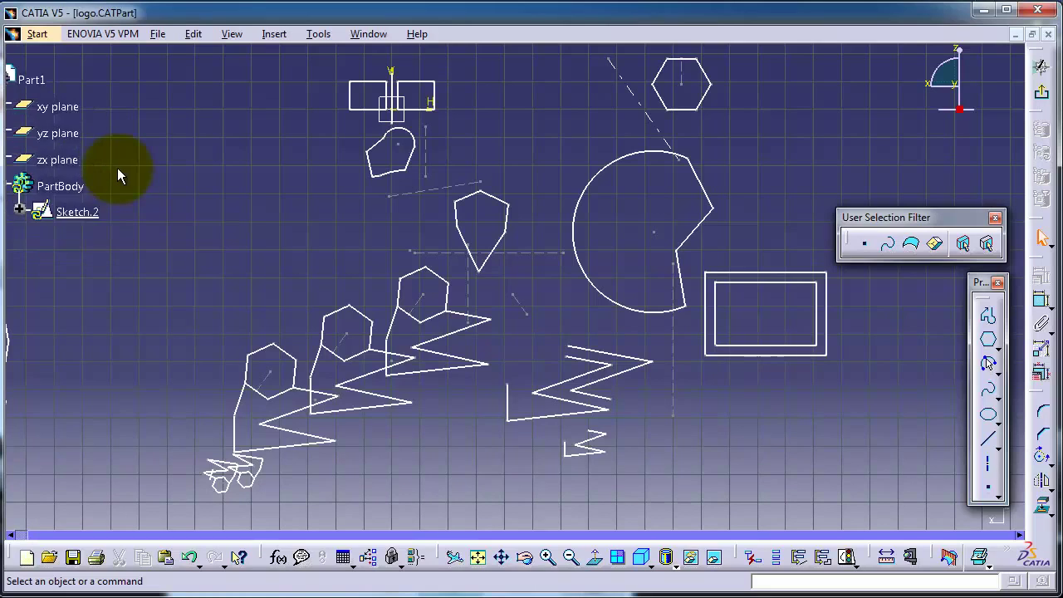
{"action": "scroll", "coordinate": [117, 168], "scroll_direction": "down", "scroll_amount": 2, "text": "ctrl"}
{"action": "scroll", "coordinate": [117, 172], "scroll_direction": "up", "scroll_amount": 2, "text": "ctrl"}
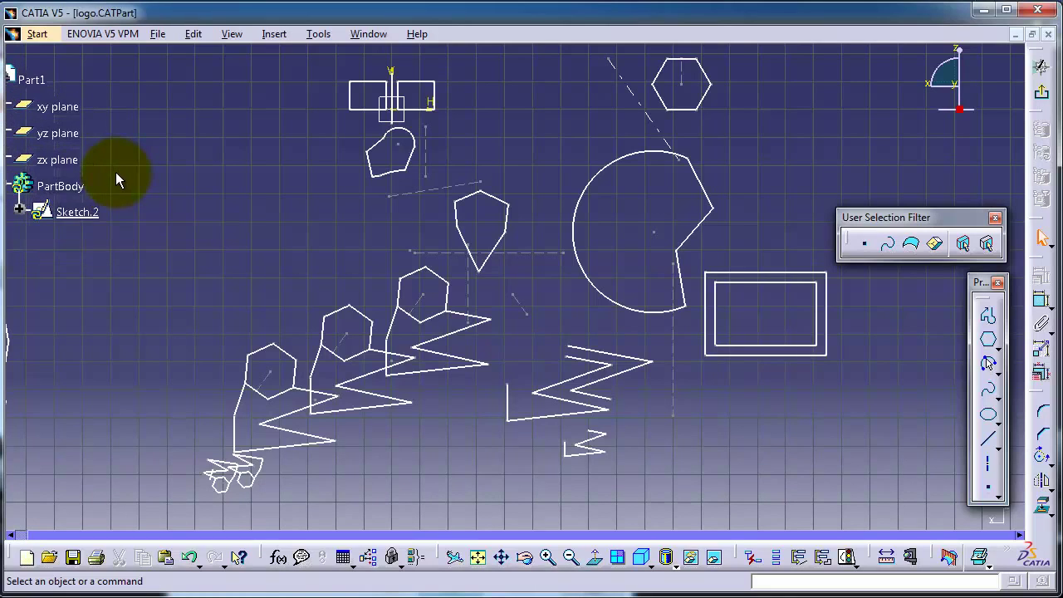
{"action": "scroll", "coordinate": [116, 171], "scroll_direction": "up", "scroll_amount": 1, "text": "ctrl"}
{"action": "scroll", "coordinate": [120, 171], "scroll_direction": "down", "scroll_amount": 2, "text": "ctrl"}
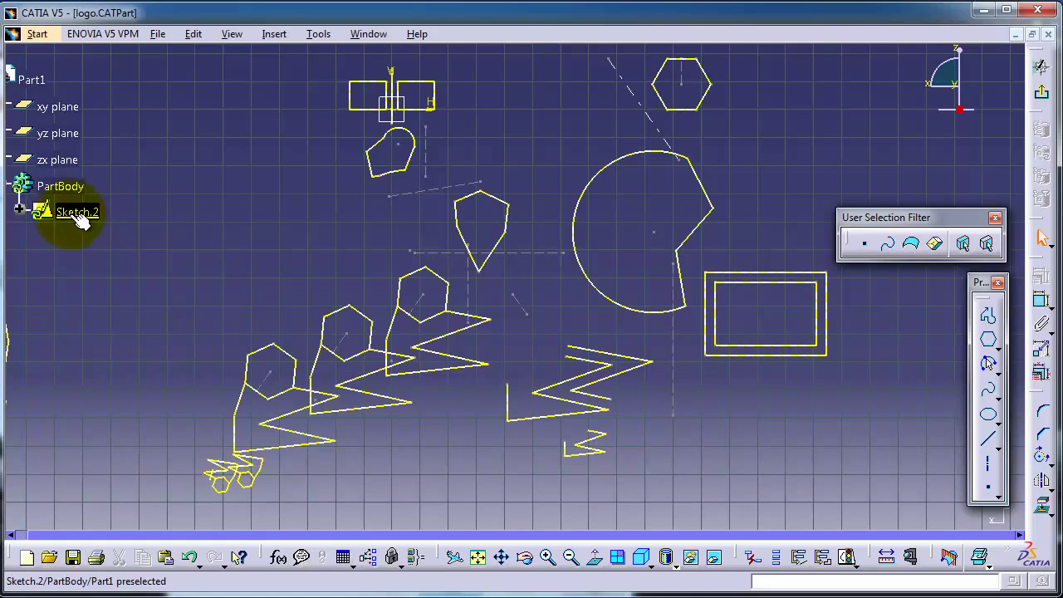
Step: Expand Sketch.2 to its geometry list and match entries such as Line.1 and Line.3 with lines in the sketch
{"action": "left_click", "coordinate": [22, 213]}
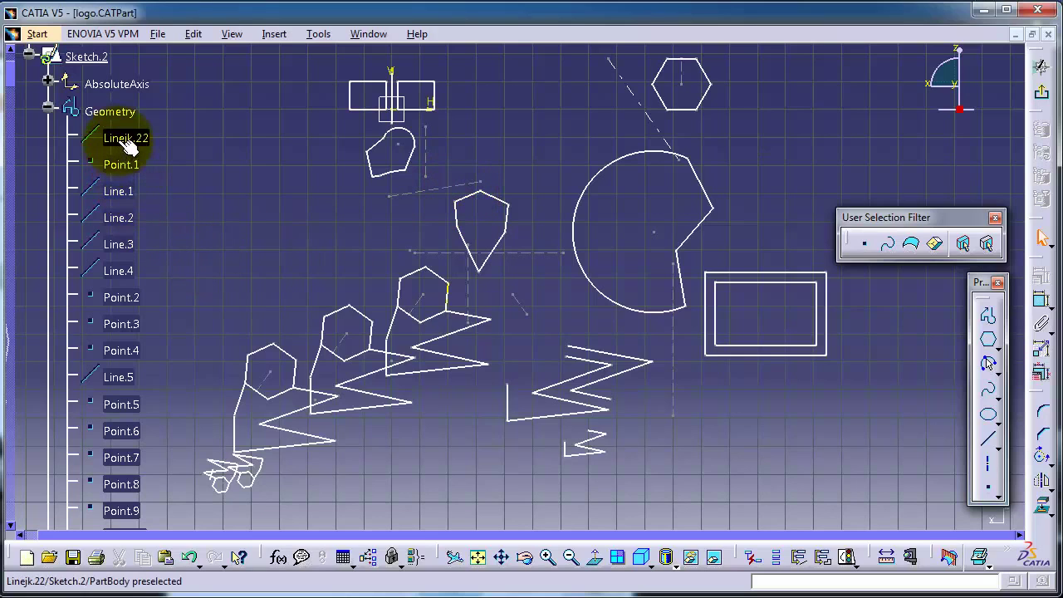
{"action": "left_click", "coordinate": [343, 310]}
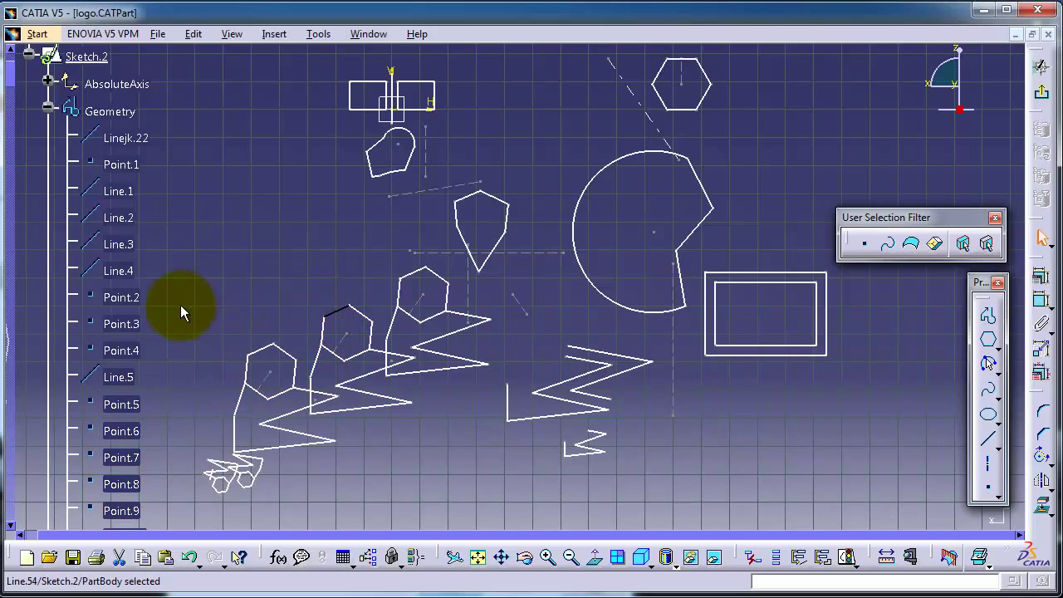
{"action": "scroll", "coordinate": [177, 300], "scroll_direction": "down", "scroll_amount": 7}
{"action": "scroll", "coordinate": [174, 282], "scroll_direction": "up", "scroll_amount": 8}
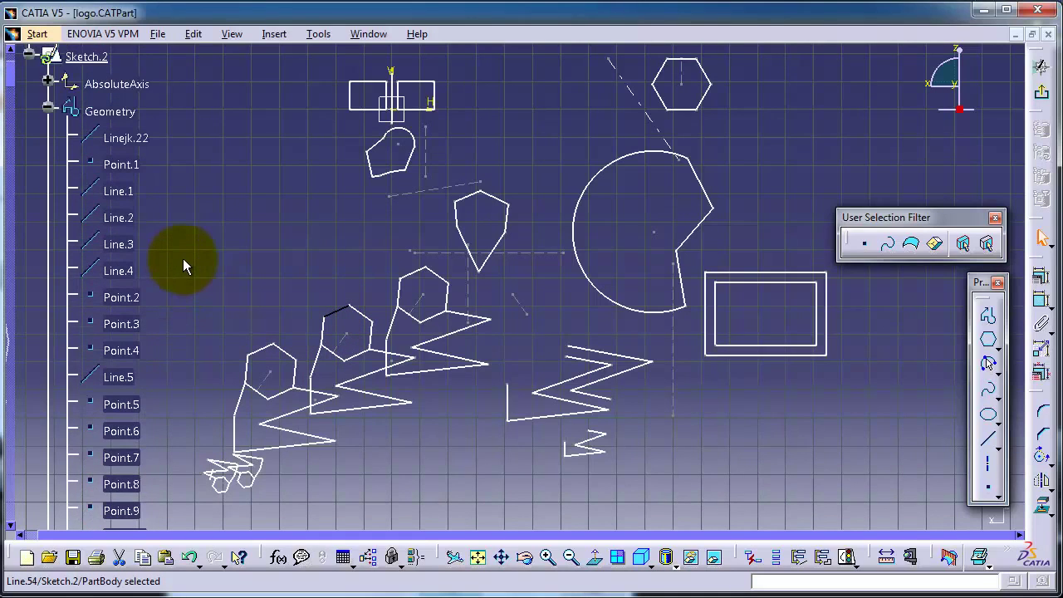
{"action": "left_click", "coordinate": [125, 199]}
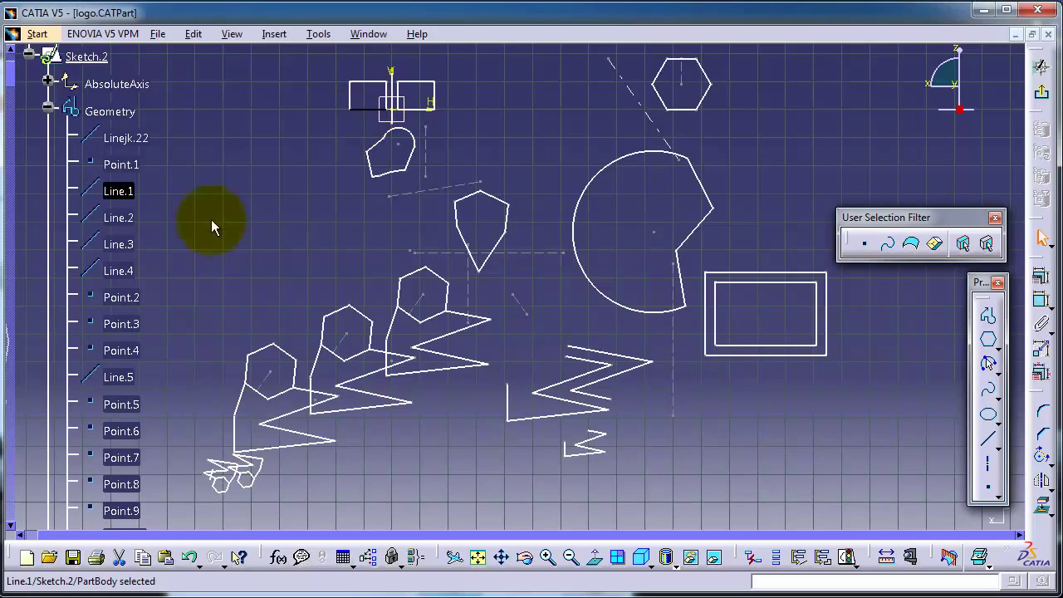
{"action": "left_click", "coordinate": [118, 244]}
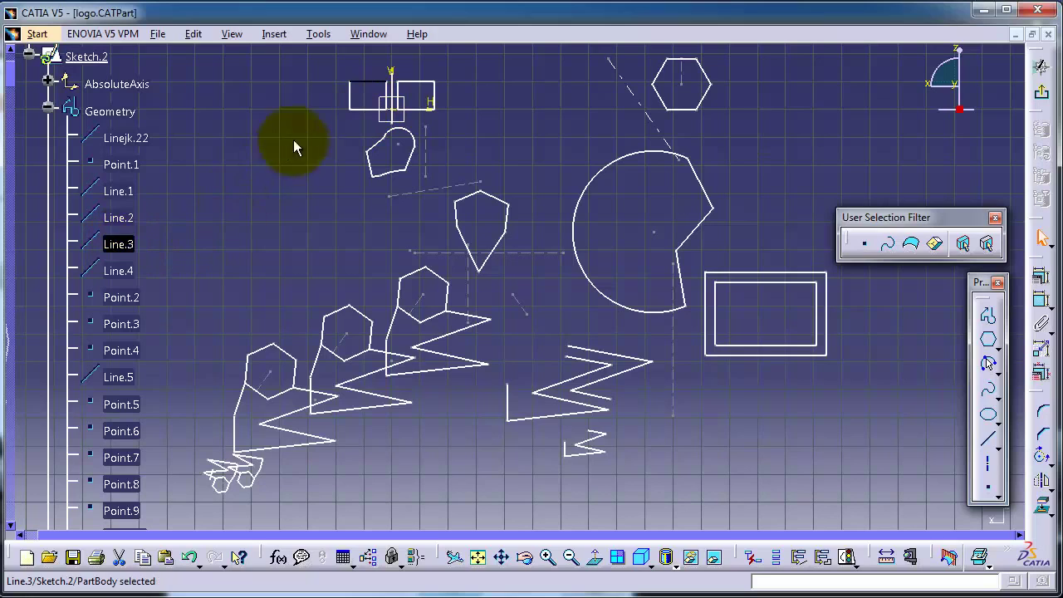
{"action": "left_click", "coordinate": [498, 199]}
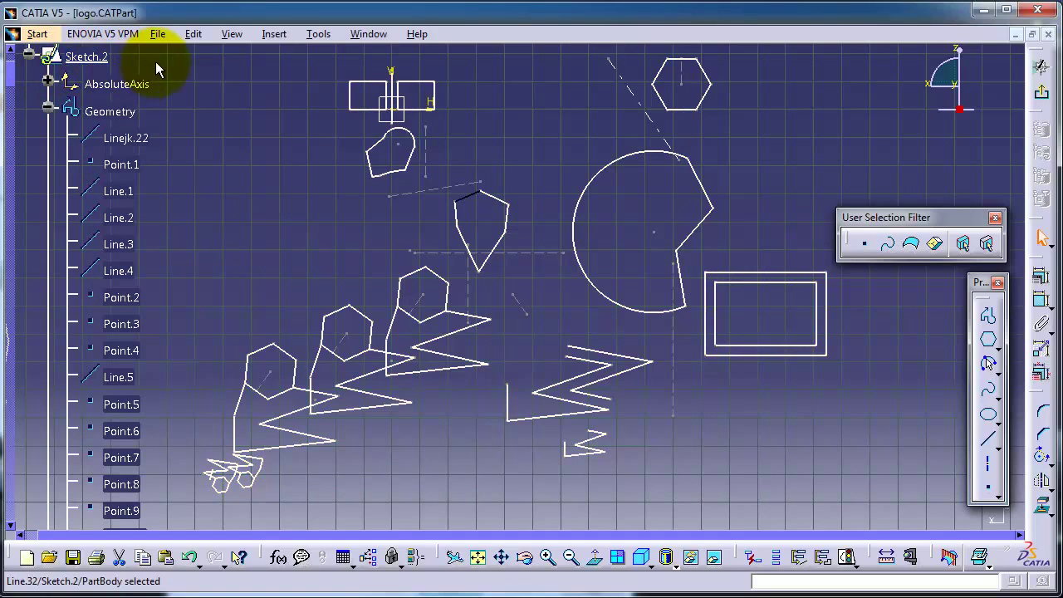
Step: Rename Sketch.2 as "main sketch" through its feature properties
{"action": "right_click", "coordinate": [90, 64]}
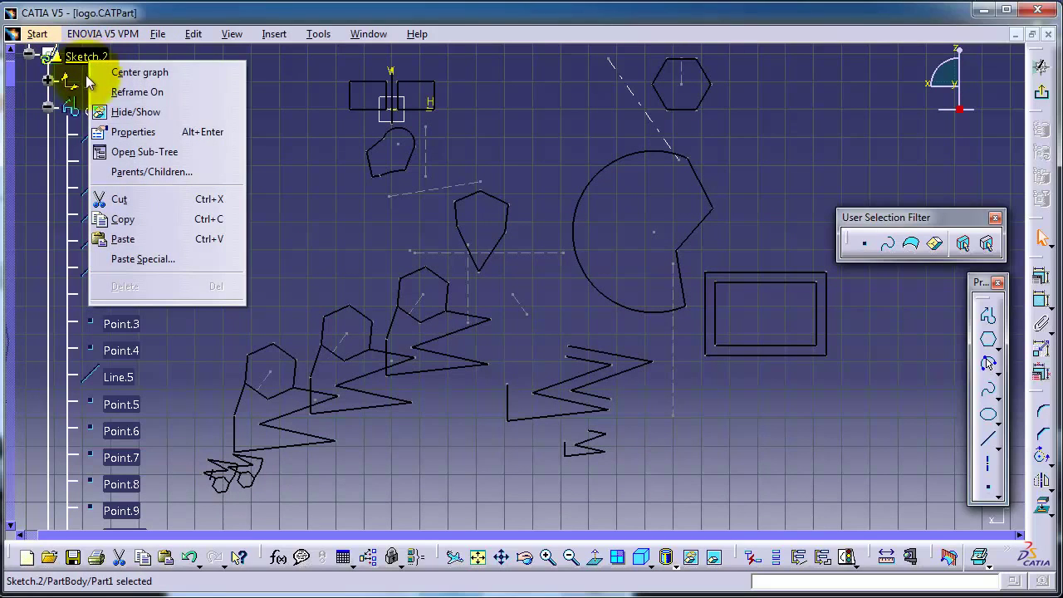
{"action": "left_click", "coordinate": [112, 132]}
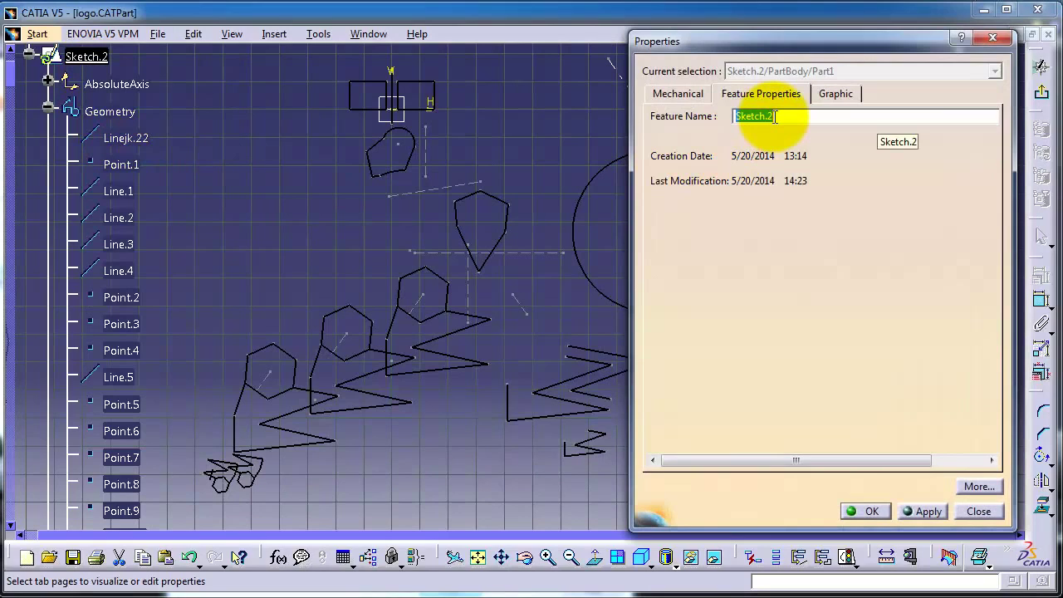
{"action": "type", "text": "na"}
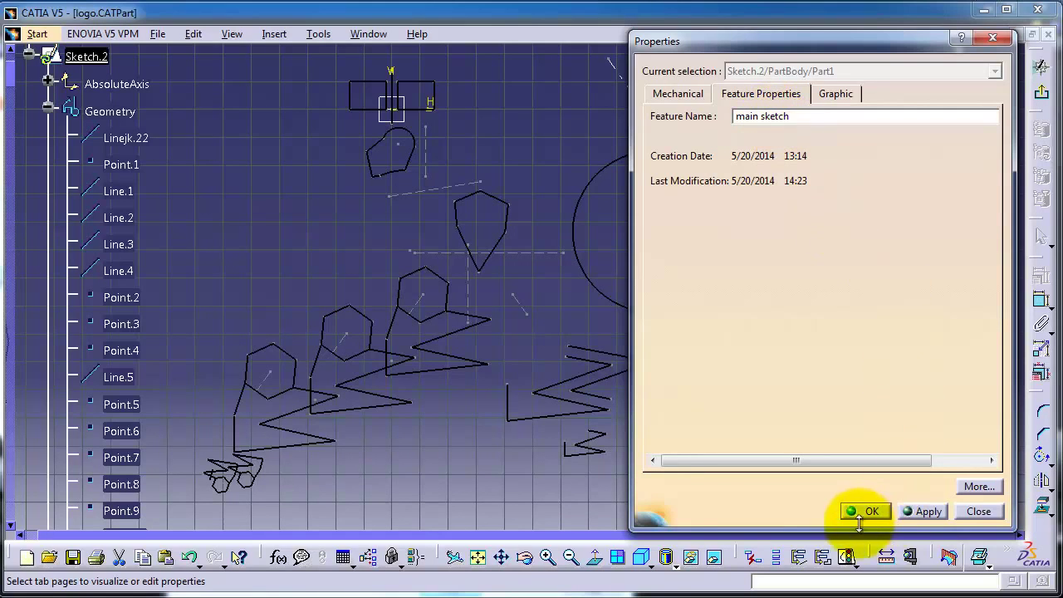
{"action": "left_click", "coordinate": [905, 512]}
{"action": "left_click", "coordinate": [871, 511]}
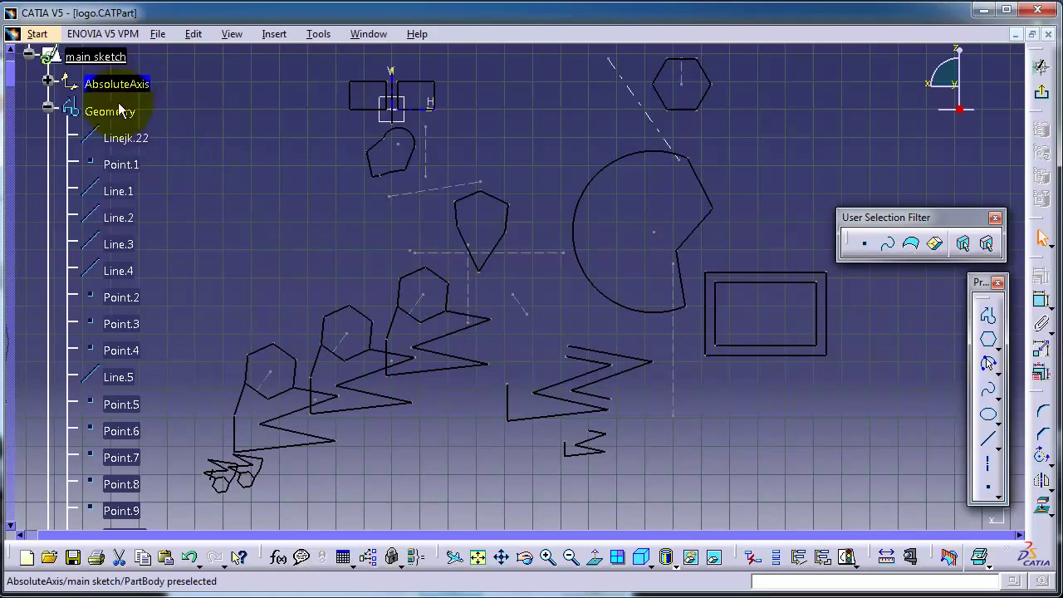
Step: Rename Line.4 in the main sketch's geometry as "Line" through its feature properties
{"action": "middle_click_drag", "start_coordinate": [197, 256], "coordinate": [194, 197]}
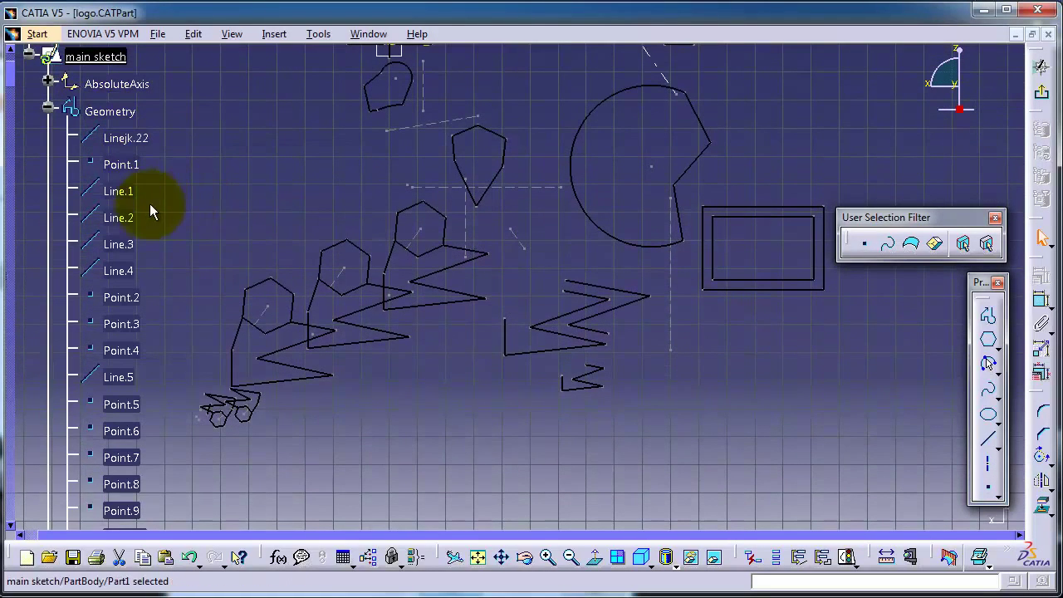
{"action": "right_click", "coordinate": [123, 271]}
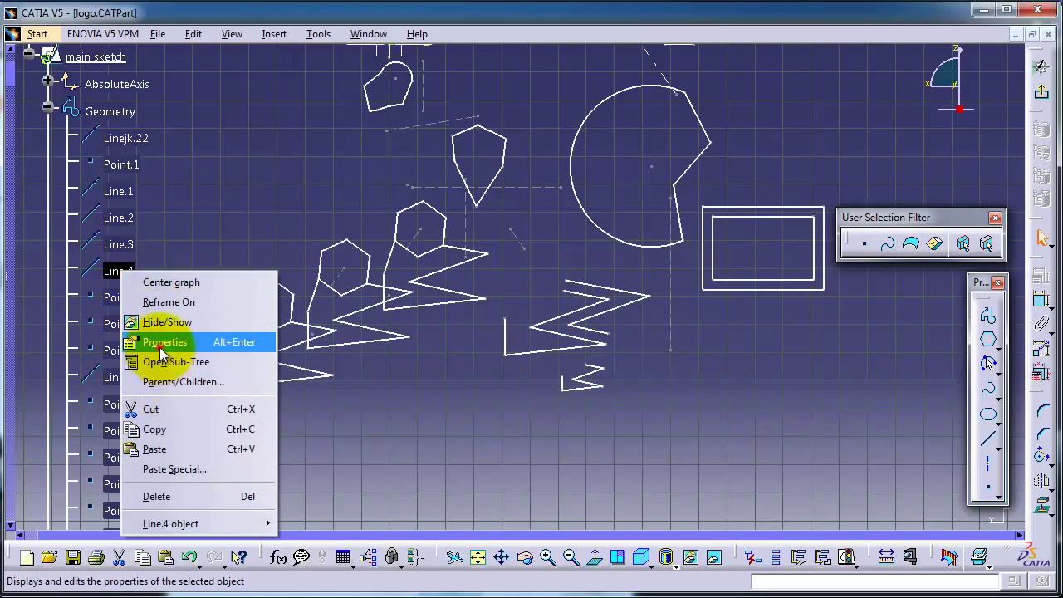
{"action": "left_click", "coordinate": [162, 347]}
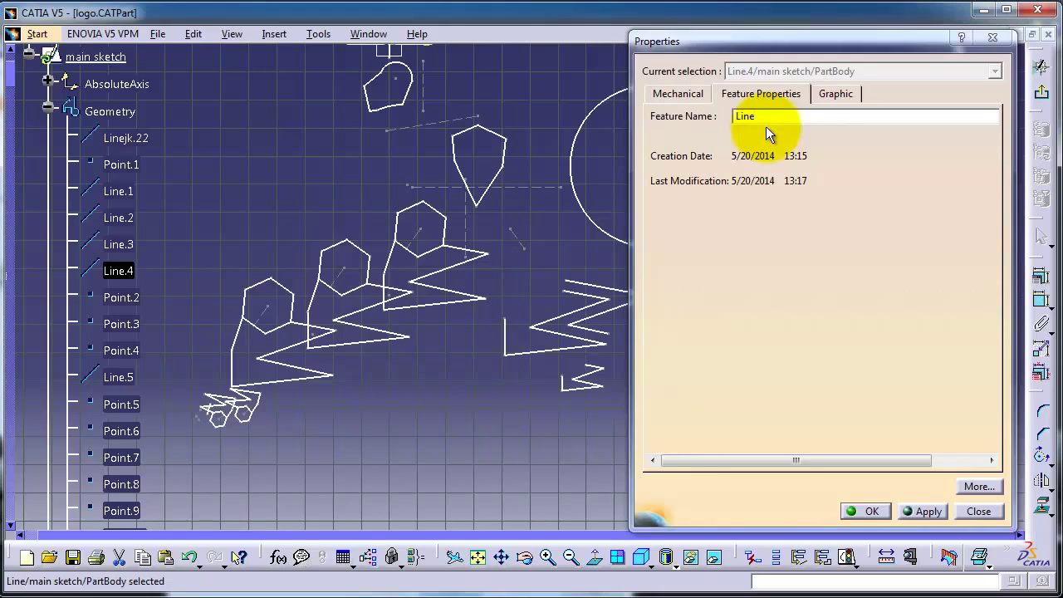
{"action": "key", "text": "Return"}
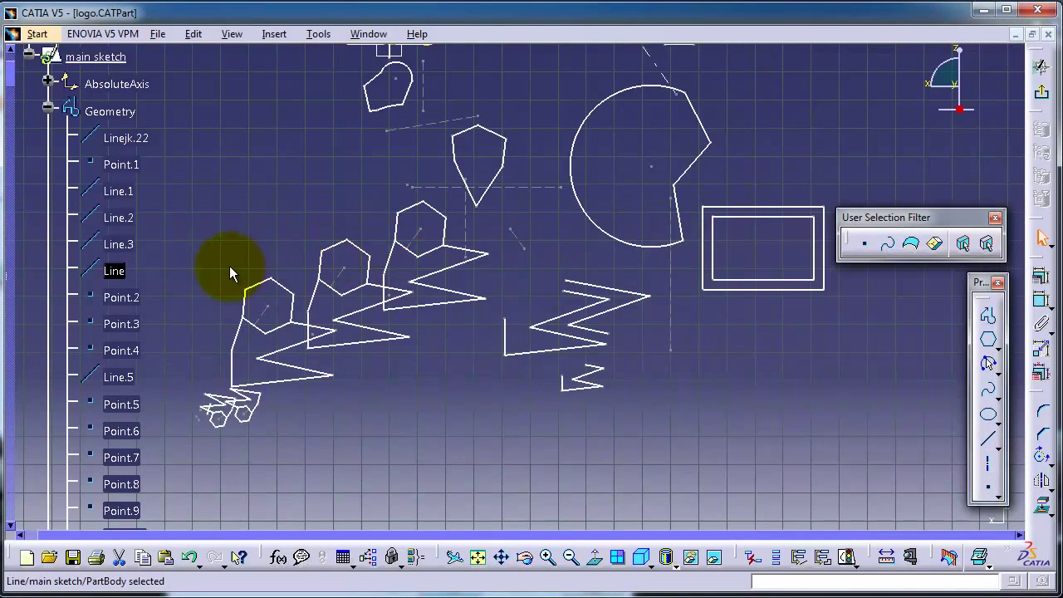
Step: Delete Line.1, the lower edge of the small rectangle beside the sketch origin
{"action": "mouse_move", "coordinate": [225, 265]}
{"action": "middle_mouse_down"}
{"action": "mouse_move", "coordinate": [254, 178]}
{"action": "mouse_move", "coordinate": [239, 138]}
{"action": "middle_mouse_up"}
{"action": "middle_click_drag", "start_coordinate": [470, 290], "coordinate": [446, 320]}
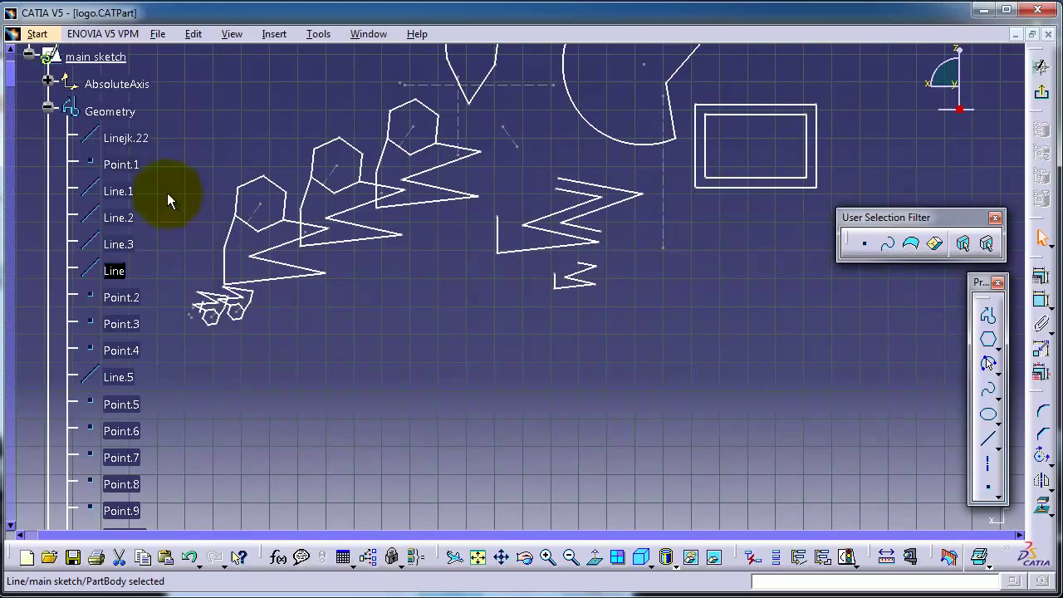
{"action": "middle_click_drag", "start_coordinate": [280, 150], "coordinate": [267, 353]}
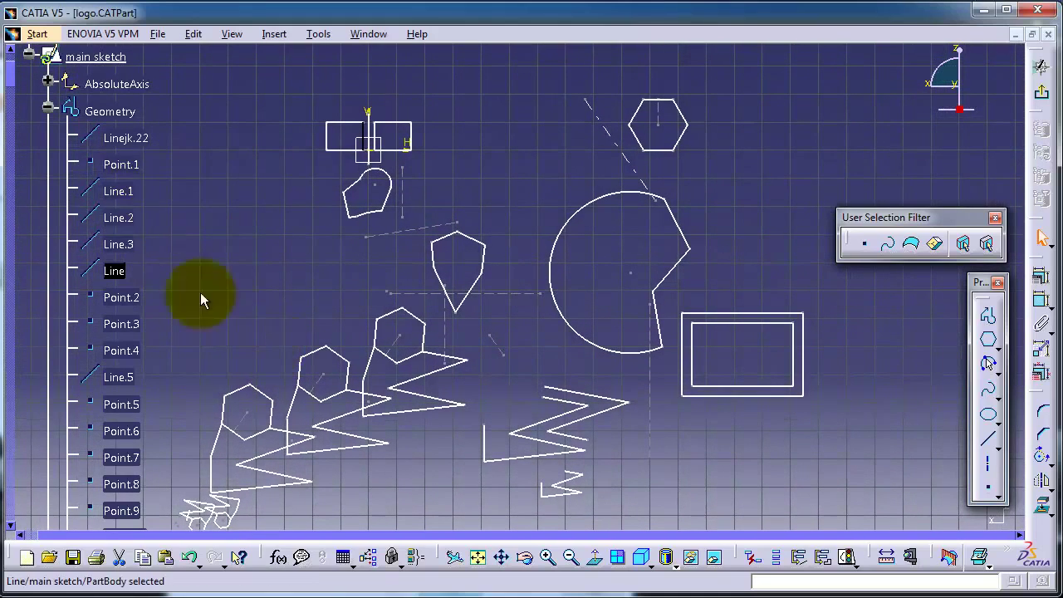
{"action": "right_click", "coordinate": [123, 192]}
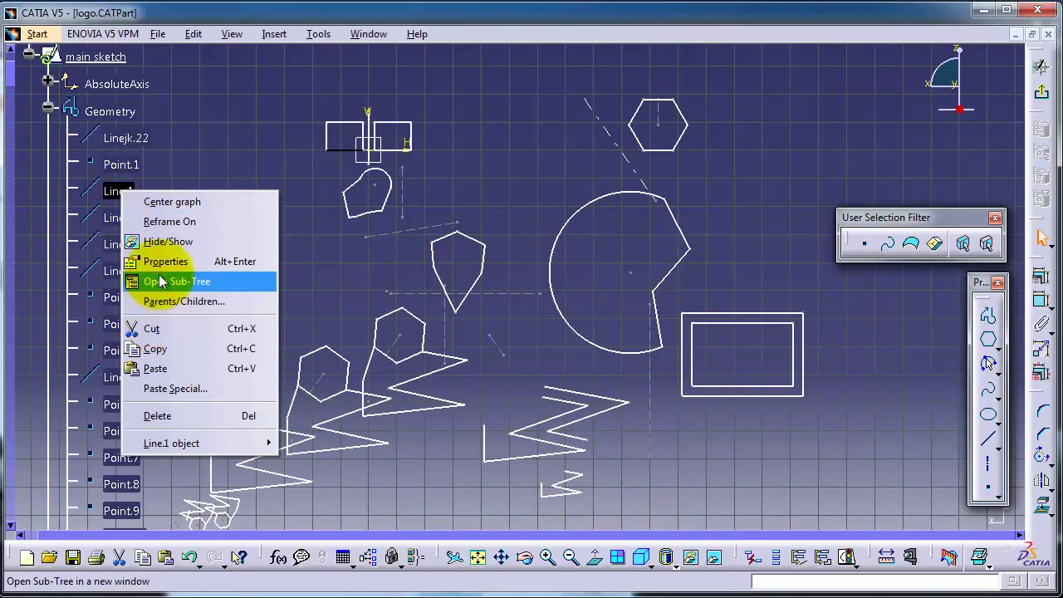
{"action": "left_click", "coordinate": [158, 418]}
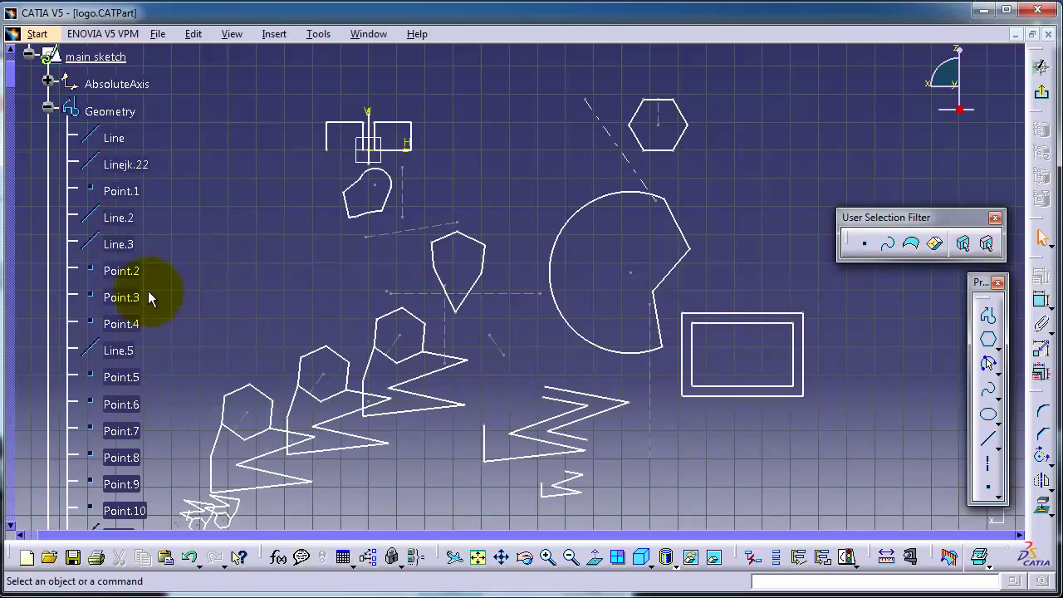
{"action": "right_click", "coordinate": [113, 165]}
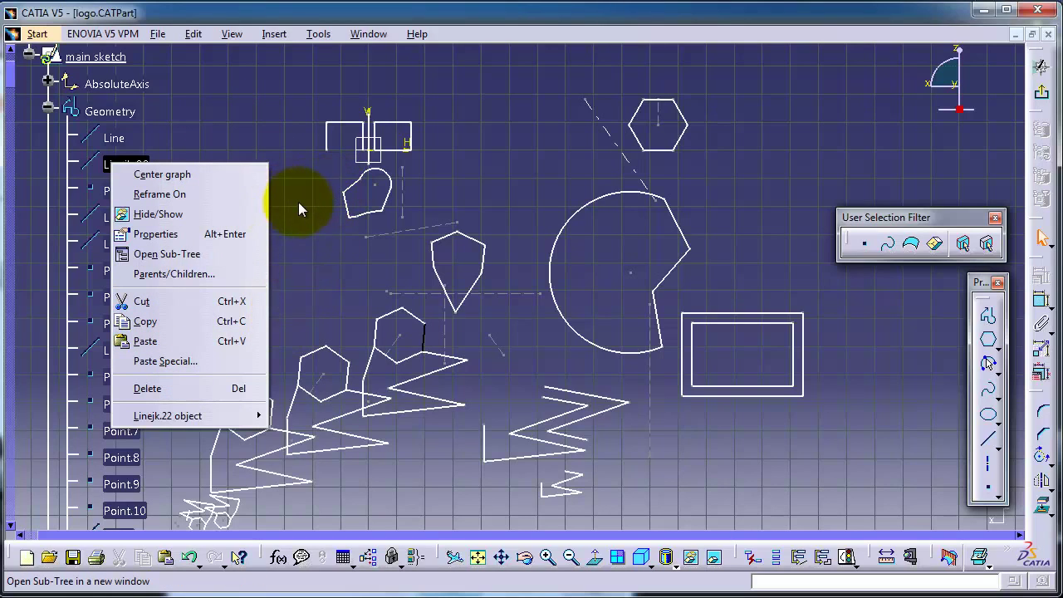
{"action": "left_click", "coordinate": [300, 225]}
{"action": "mouse_move", "coordinate": [300, 231]}
{"action": "middle_mouse_down"}
{"action": "mouse_move", "coordinate": [270, 190]}
{"action": "mouse_move", "coordinate": [218, 214]}
{"action": "mouse_move", "coordinate": [199, 188]}
{"action": "middle_mouse_up"}
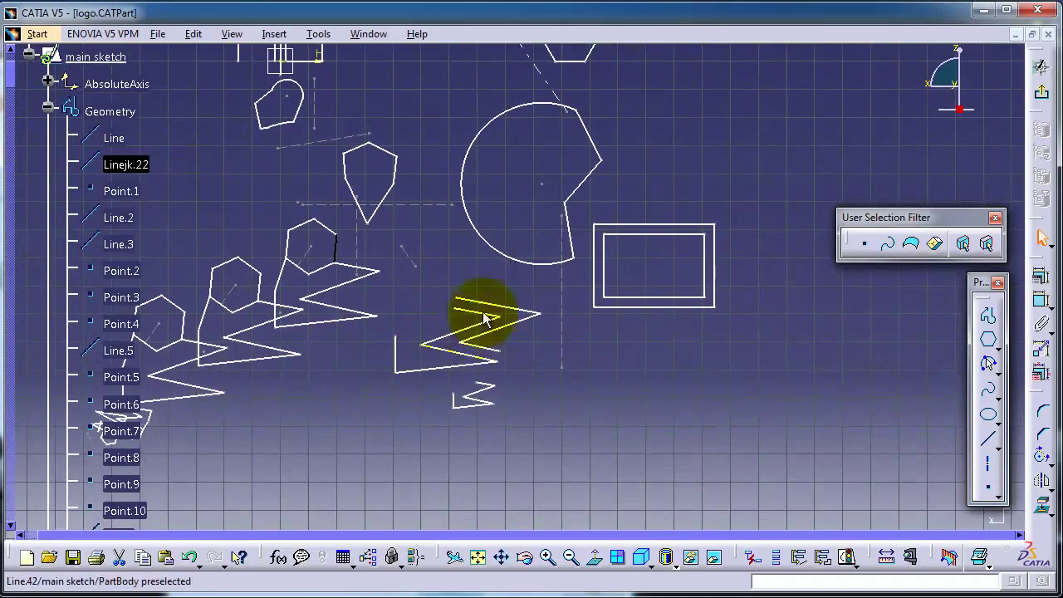
{"action": "mouse_move", "coordinate": [498, 188]}
{"action": "middle_mouse_down"}
{"action": "mouse_move", "coordinate": [494, 299]}
{"action": "mouse_move", "coordinate": [553, 325]}
{"action": "mouse_move", "coordinate": [573, 315]}
{"action": "middle_mouse_up"}
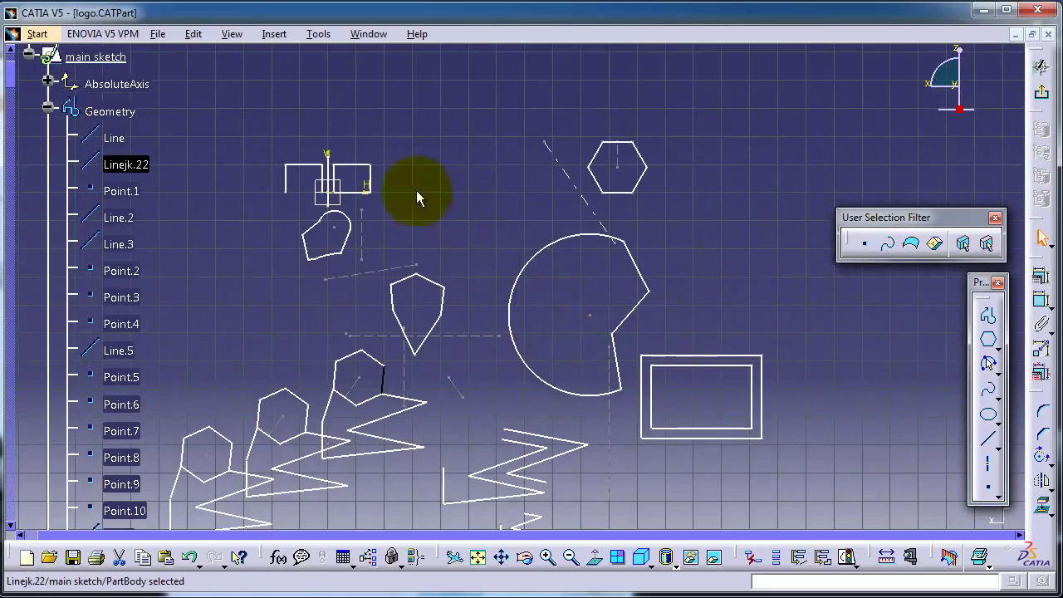
{"action": "mouse_move", "coordinate": [416, 190]}
{"action": "middle_mouse_down"}
{"action": "mouse_move", "coordinate": [489, 142]}
{"action": "mouse_move", "coordinate": [504, 95]}
{"action": "middle_mouse_up"}
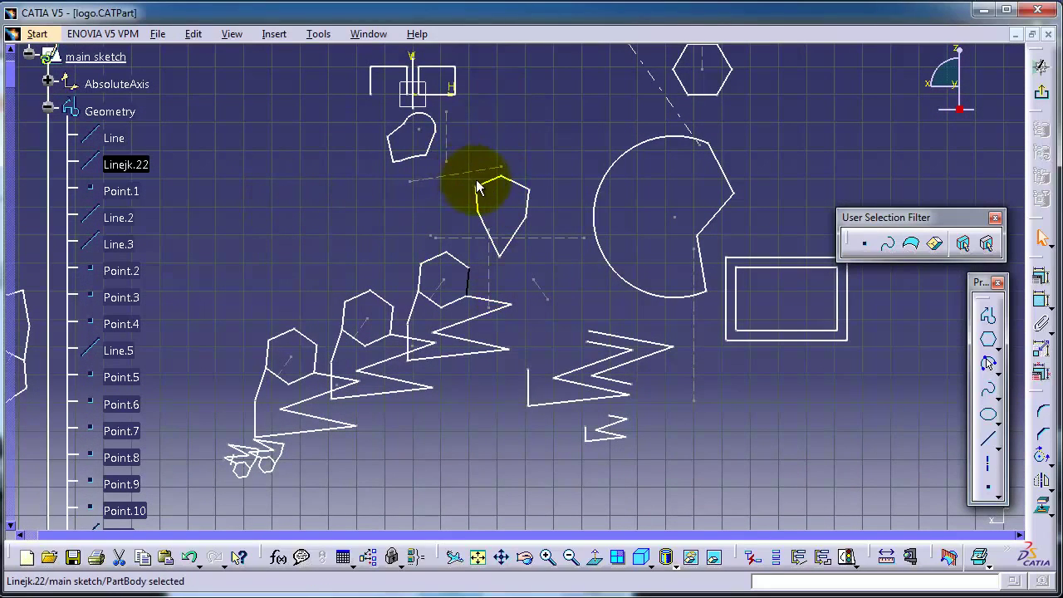
Step: Move the dashed axis line above the kite-shaped profile slightly up and to the right, together with the profile
{"action": "mouse_move", "coordinate": [468, 171]}
{"action": "left_mouse_down"}
{"action": "mouse_move", "coordinate": [488, 197]}
{"action": "mouse_move", "coordinate": [474, 165]}
{"action": "left_mouse_up"}
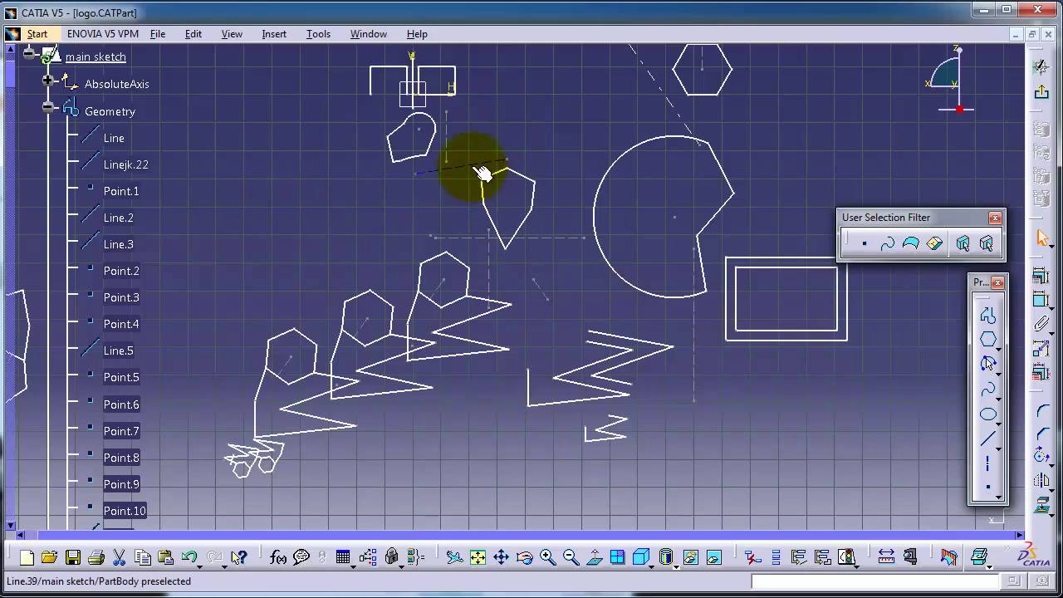
{"action": "left_click", "coordinate": [544, 173]}
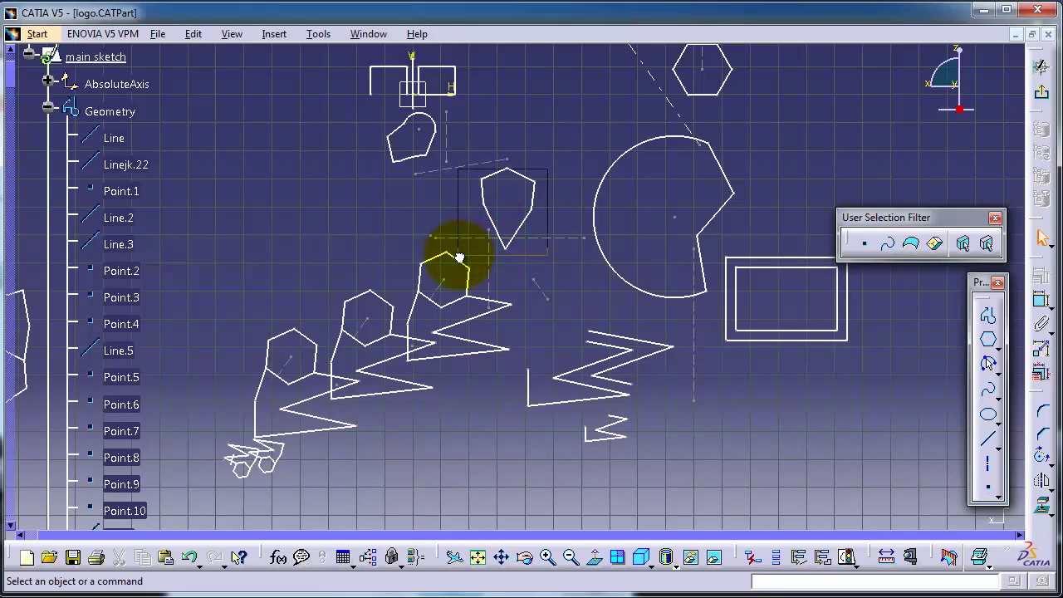
Step: Try hiding the lower edges of the kite-shaped profile with Hide/Show and undo the hiding
{"action": "left_click_drag", "start_coordinate": [458, 255], "coordinate": [459, 254]}
{"action": "right_click", "coordinate": [492, 219]}
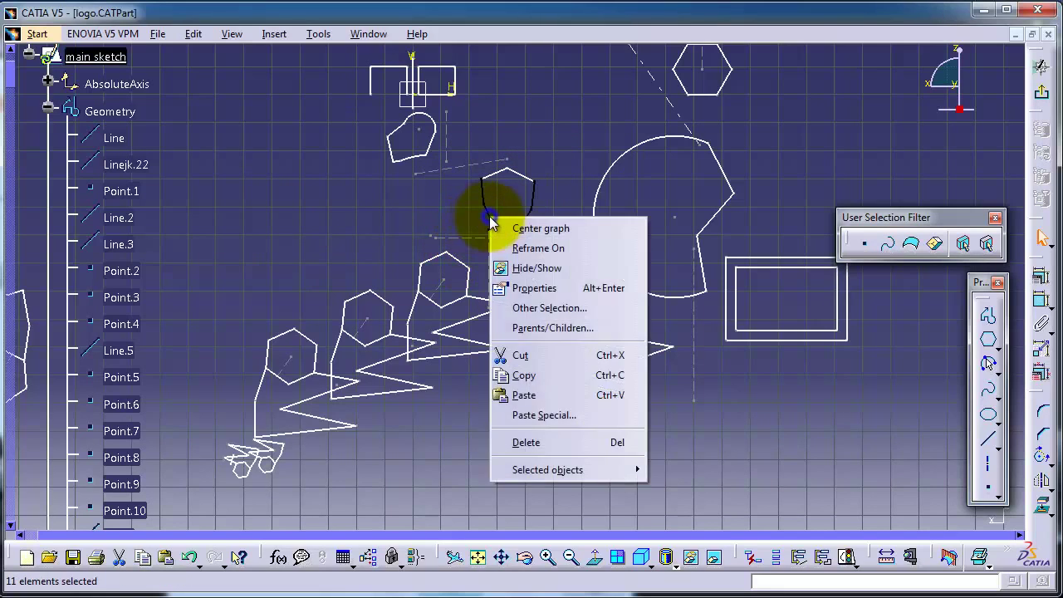
{"action": "left_click", "coordinate": [516, 274]}
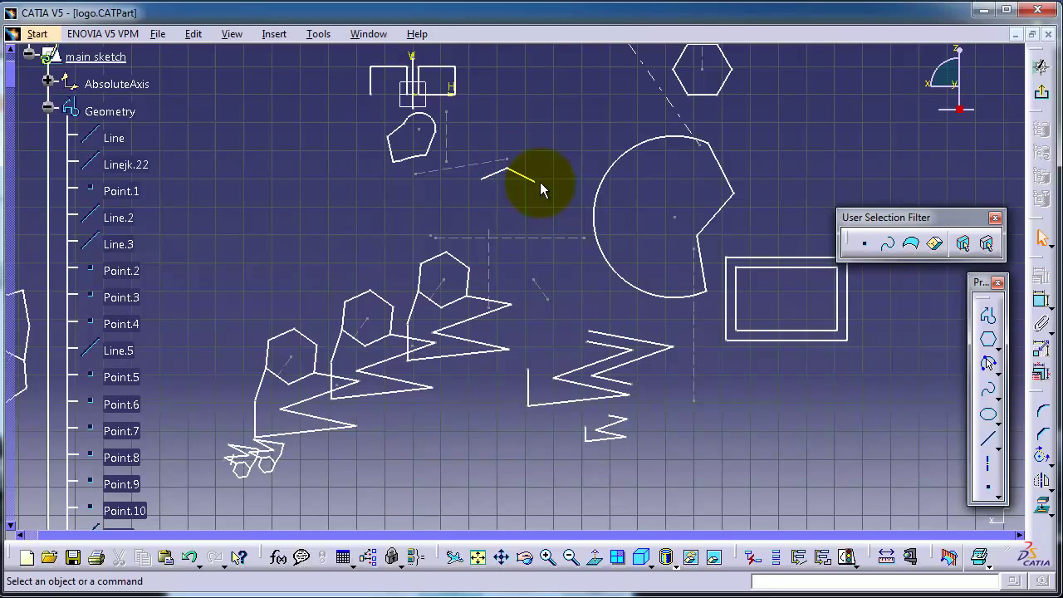
{"action": "key", "text": "ctrl+z"}
{"action": "left_click", "coordinate": [275, 186]}
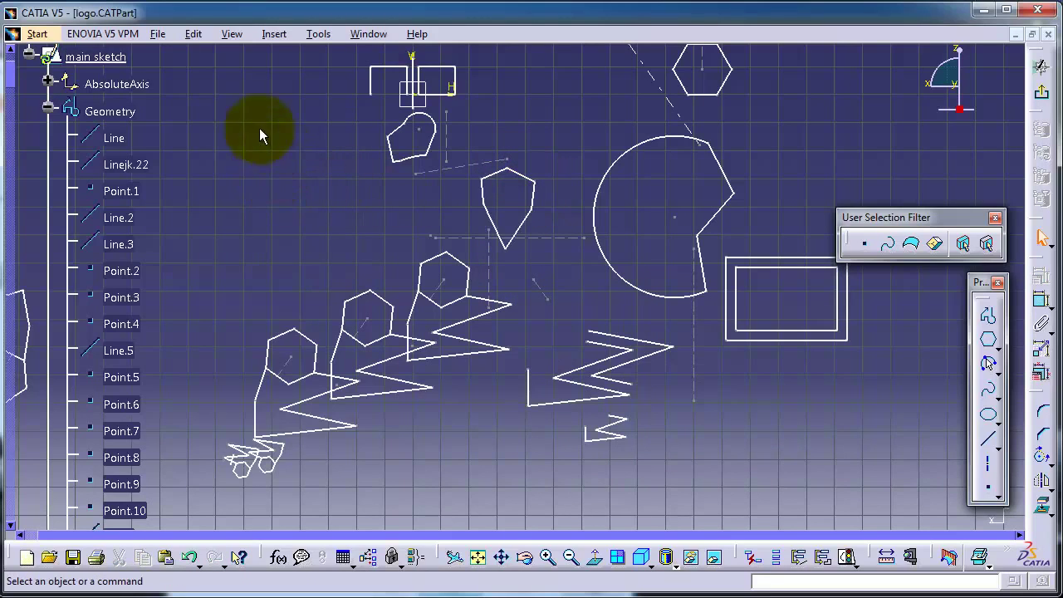
Step: Hide the element named Line through its entry in the main sketch's geometry list
{"action": "left_click", "coordinate": [116, 137]}
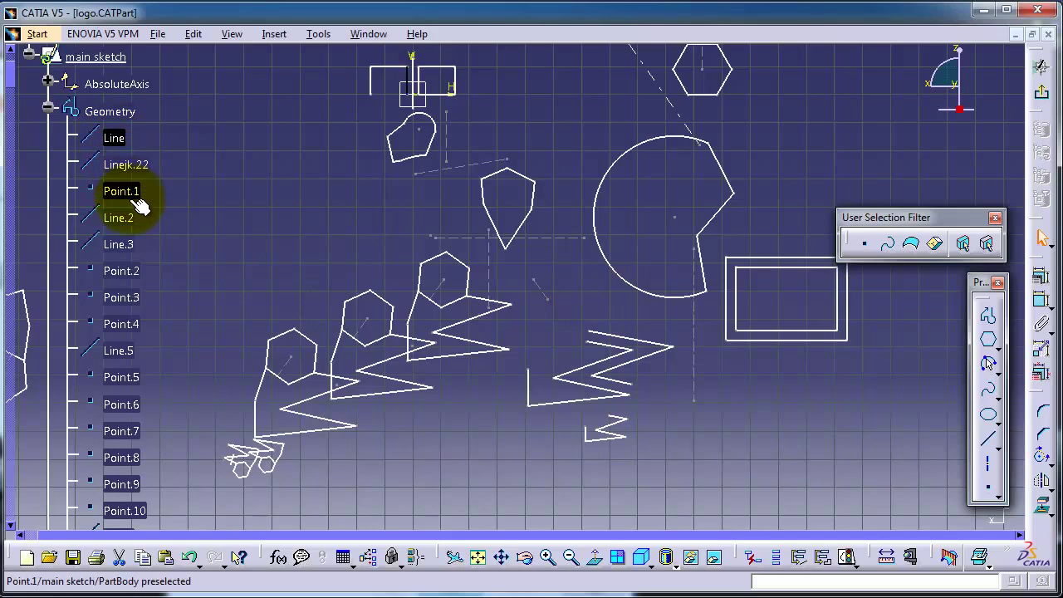
{"action": "right_click", "coordinate": [120, 143]}
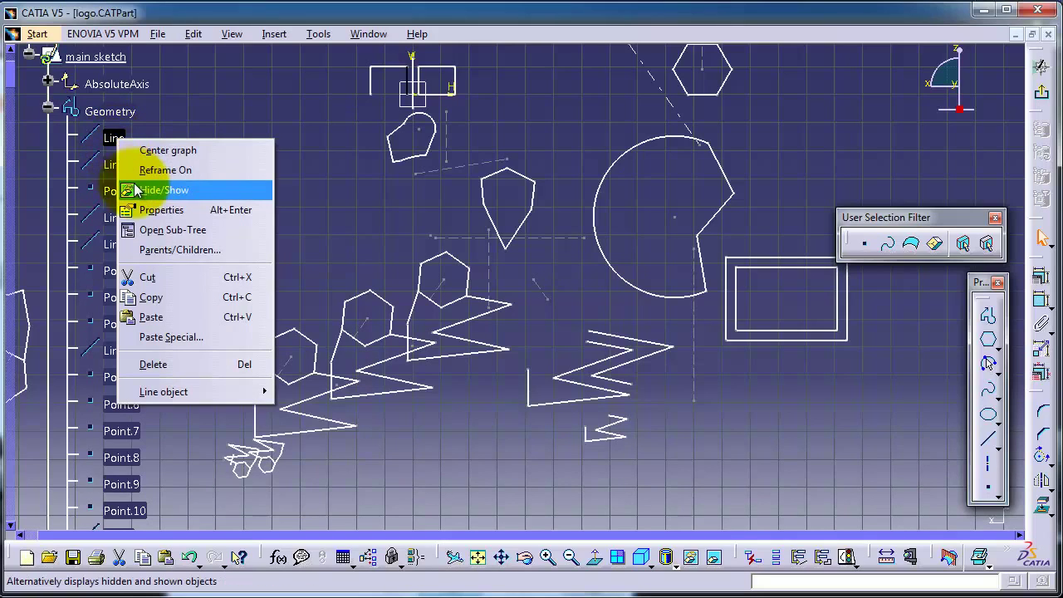
{"action": "left_click", "coordinate": [163, 190]}
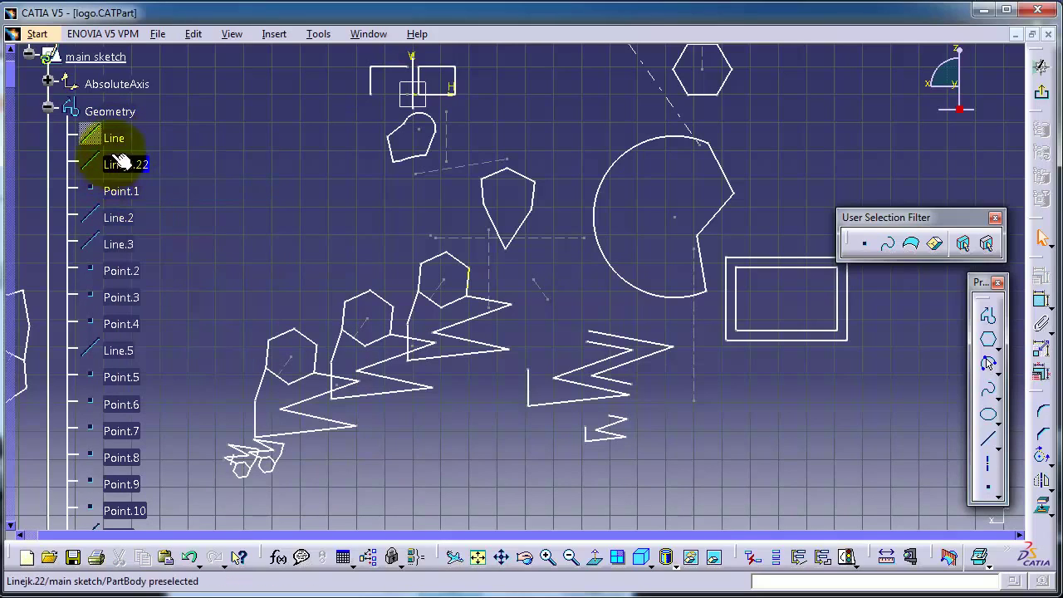
{"action": "left_click", "coordinate": [199, 154]}
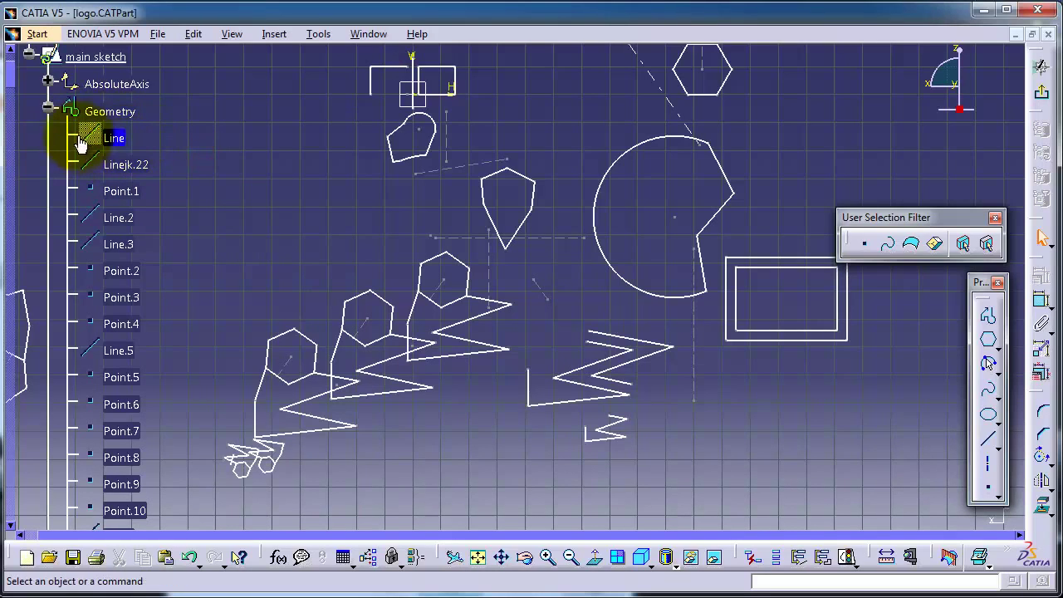
Step: Show the hidden element Line again through its entry in the specification tree
{"action": "right_click", "coordinate": [123, 141]}
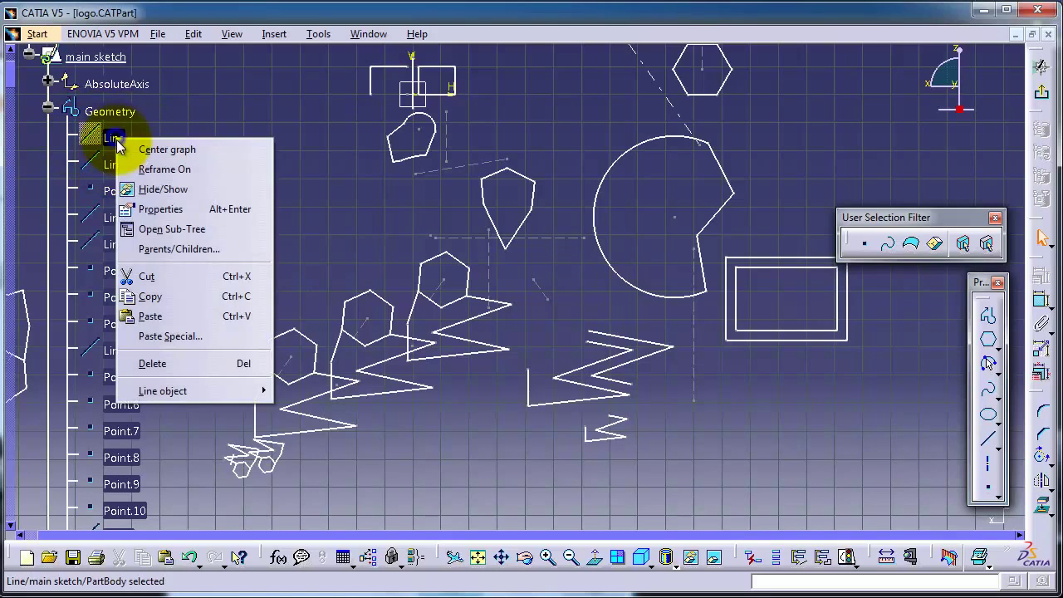
{"action": "left_click", "coordinate": [146, 189]}
{"action": "scroll", "coordinate": [238, 198], "scroll_direction": "up", "scroll_amount": 2}
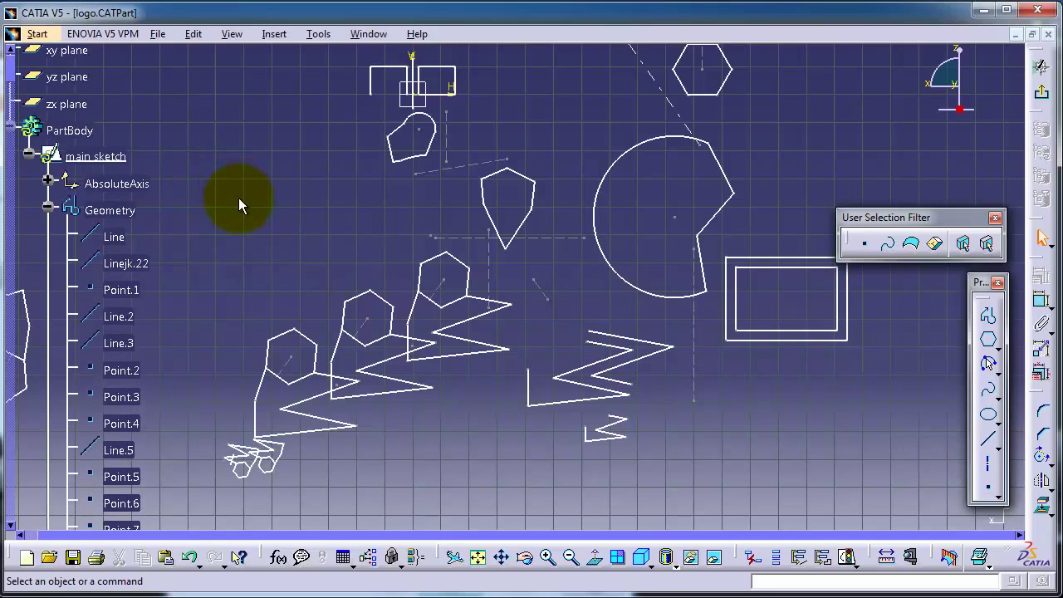
Step: Activate the specification tree so that view movements act on it, and test picking sketch lines in the dimmed geometry
{"action": "scroll", "coordinate": [238, 199], "scroll_direction": "up", "scroll_amount": 1}
{"action": "mouse_move", "coordinate": [238, 199]}
{"action": "middle_mouse_down"}
{"action": "mouse_move", "coordinate": [243, 167]}
{"action": "mouse_move", "coordinate": [323, 204]}
{"action": "middle_mouse_up"}
{"action": "scroll", "coordinate": [270, 225], "scroll_direction": "down", "scroll_amount": 1, "text": "ctrl"}
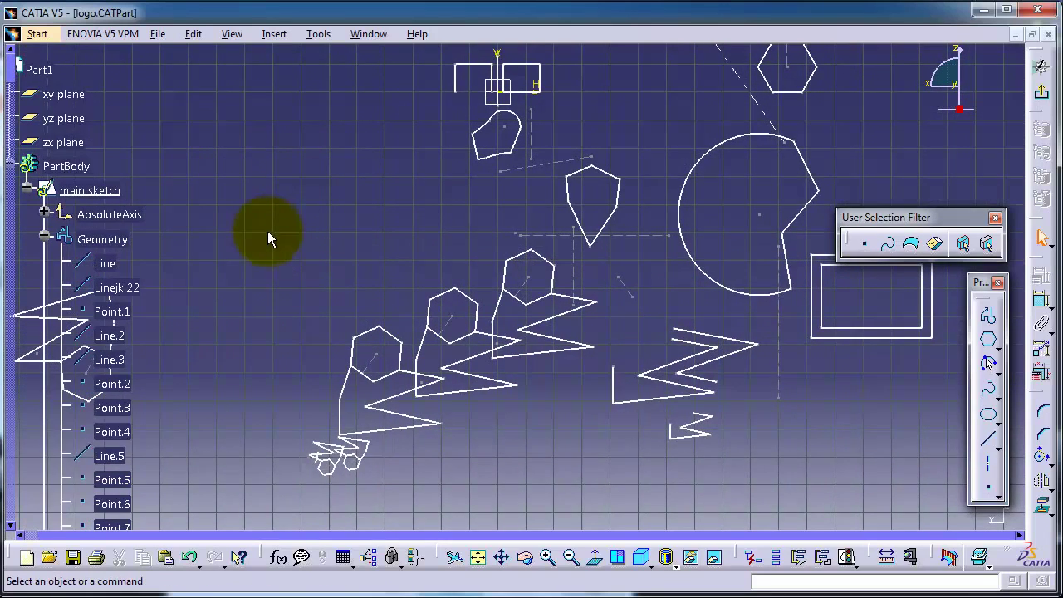
{"action": "left_click", "coordinate": [45, 272]}
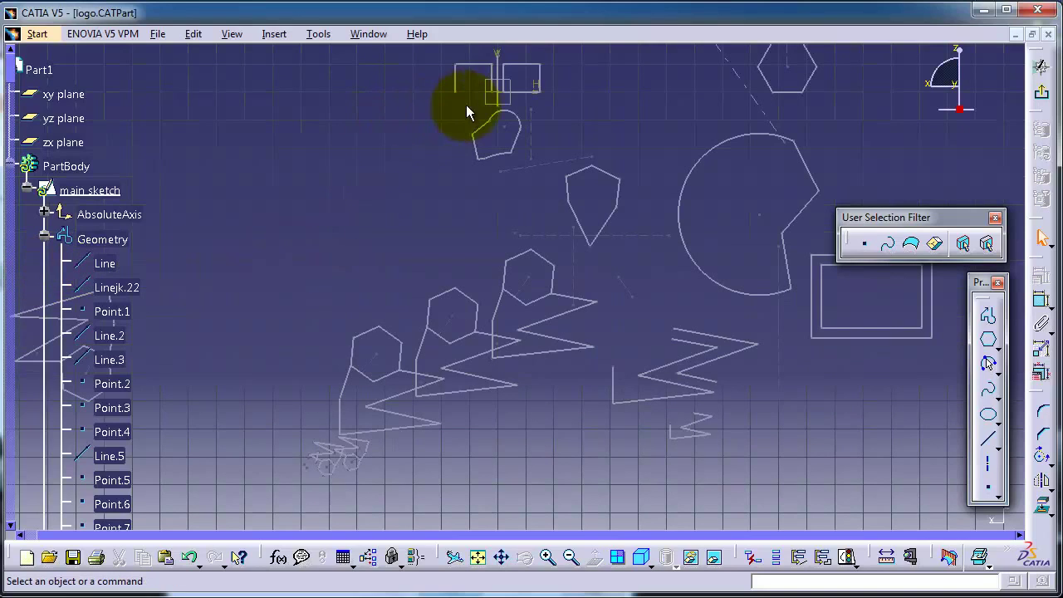
{"action": "left_click", "coordinate": [503, 272]}
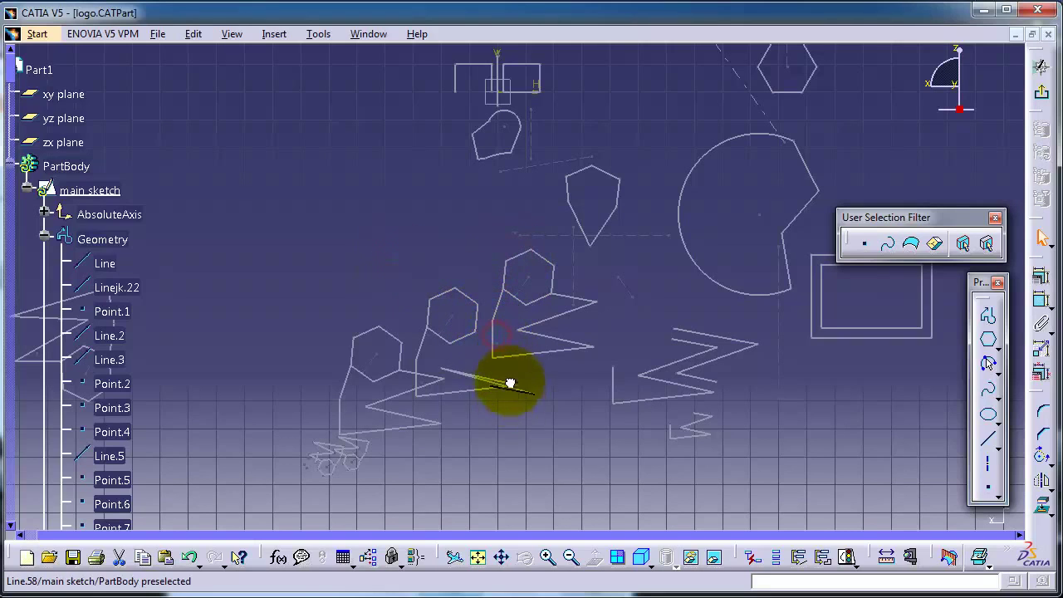
{"action": "left_click", "coordinate": [492, 337]}
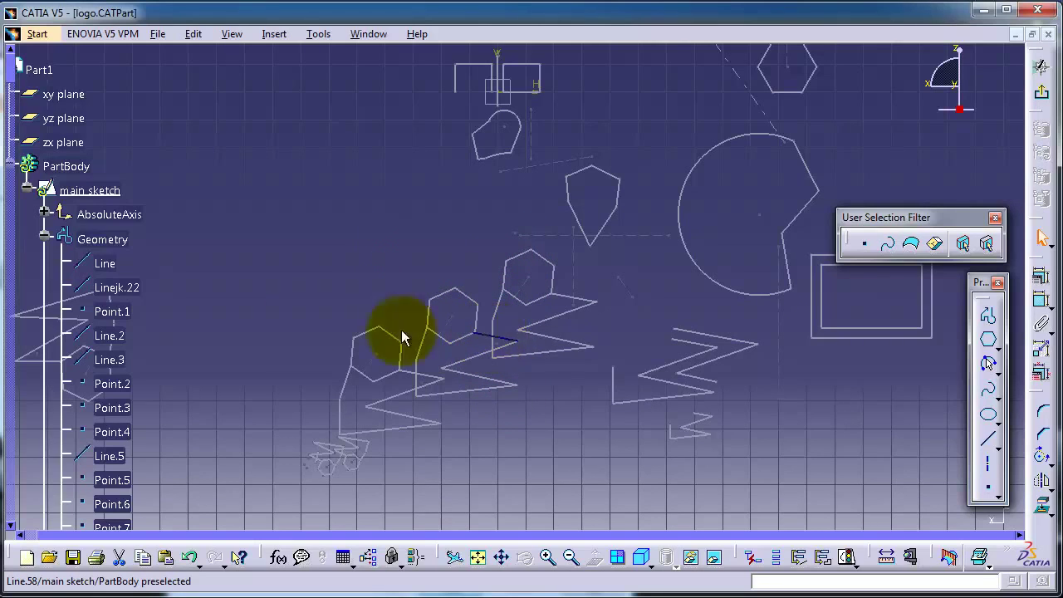
Step: Pan the active specification tree away from the sketch and select Line.29, a lower edge of the kite-shaped profile
{"action": "mouse_move", "coordinate": [487, 294]}
{"action": "middle_mouse_down"}
{"action": "mouse_move", "coordinate": [365, 186]}
{"action": "mouse_move", "coordinate": [403, 237]}
{"action": "mouse_move", "coordinate": [385, 224]}
{"action": "mouse_move", "coordinate": [601, 287]}
{"action": "mouse_move", "coordinate": [582, 266]}
{"action": "middle_mouse_up"}
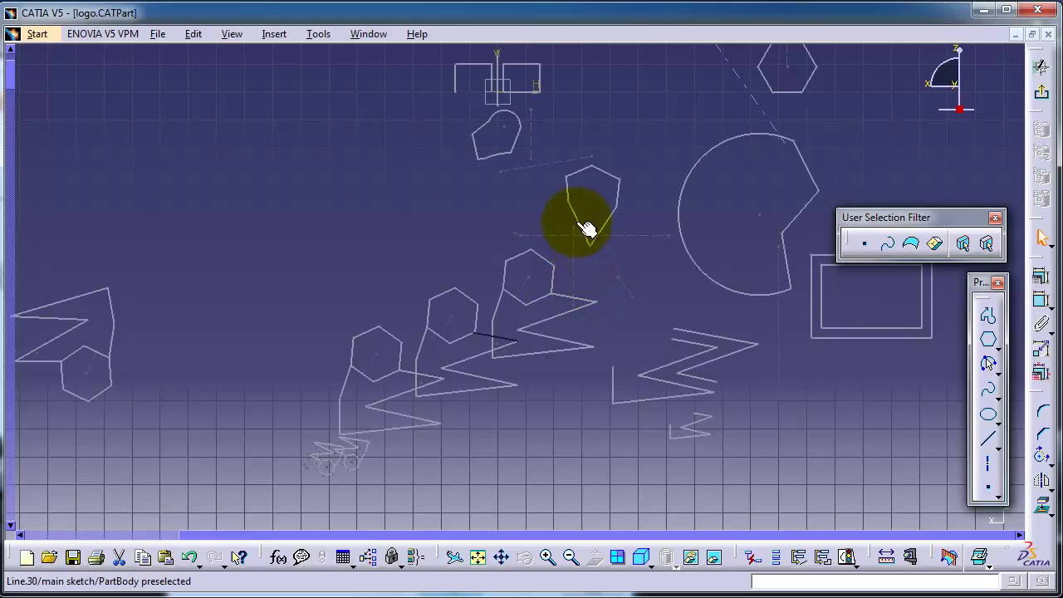
{"action": "middle_click_drag", "start_coordinate": [587, 229], "coordinate": [593, 261]}
{"action": "left_click", "coordinate": [598, 235]}
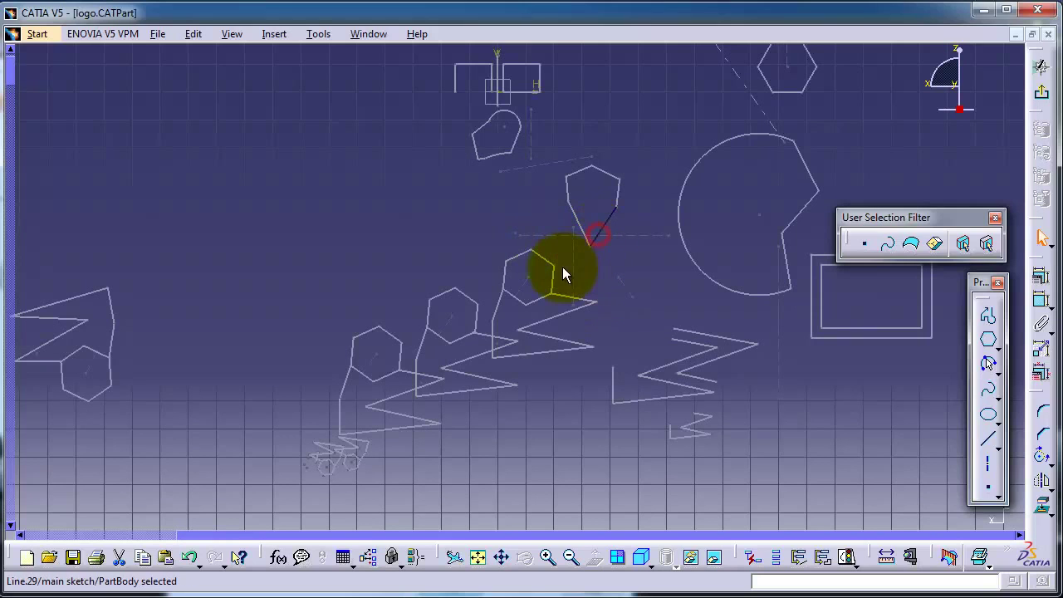
{"action": "key", "text": "Delete"}
Step: Bring the active specification tree back and browse it from Part1 and its planes down through the main sketch's geometry entries
{"action": "middle_click_drag", "start_coordinate": [280, 254], "coordinate": [585, 237]}
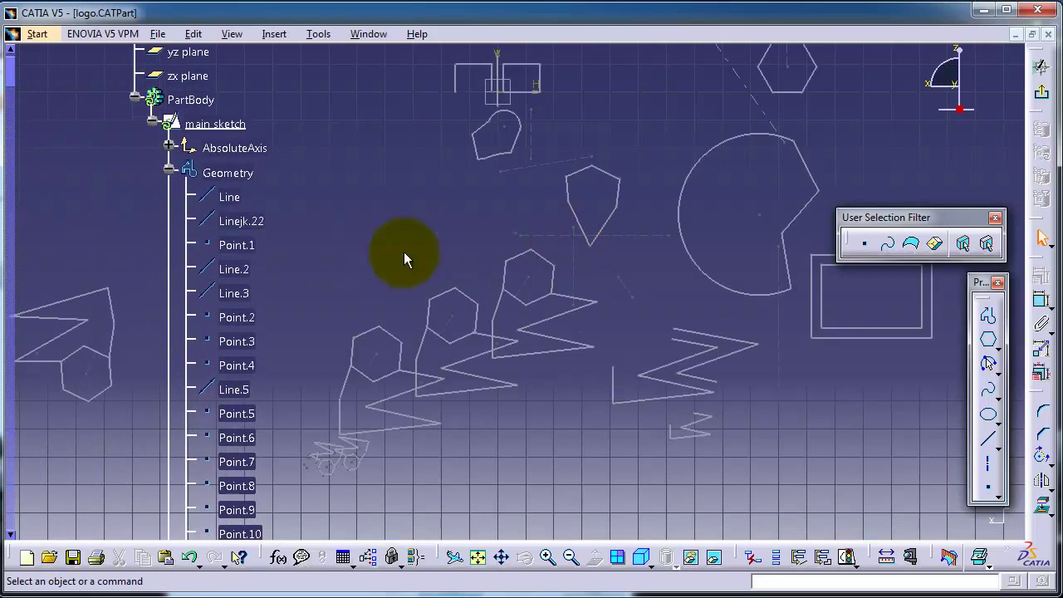
{"action": "middle_click_drag", "start_coordinate": [404, 260], "coordinate": [297, 253]}
{"action": "scroll", "coordinate": [298, 253], "scroll_direction": "down", "scroll_amount": 3}
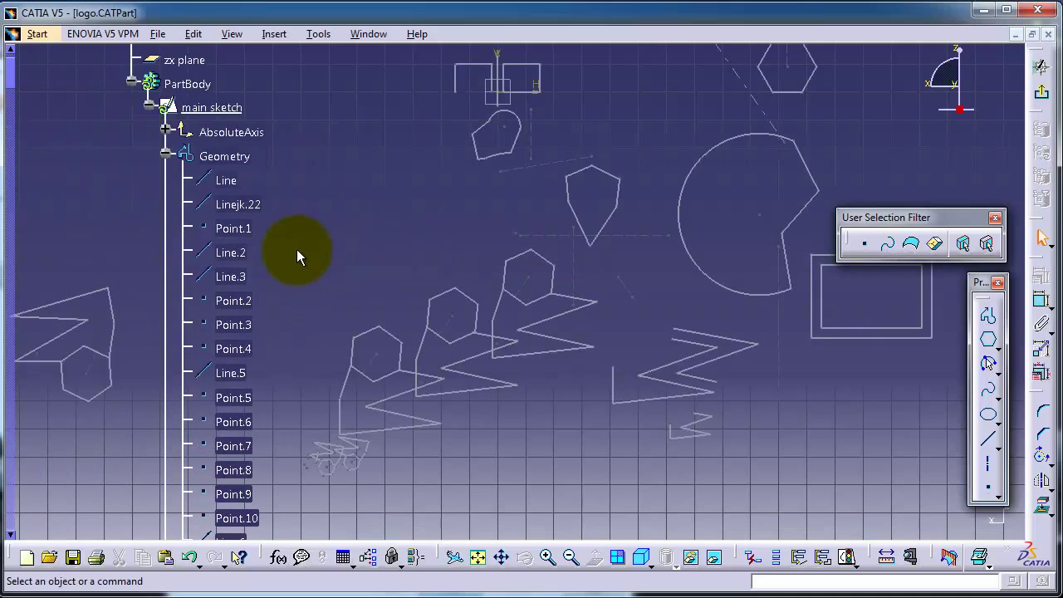
{"action": "scroll", "coordinate": [297, 250], "scroll_direction": "up", "scroll_amount": 3}
{"action": "scroll", "coordinate": [287, 241], "scroll_direction": "down", "scroll_amount": 1}
{"action": "scroll", "coordinate": [199, 167], "scroll_direction": "up", "scroll_amount": 1}
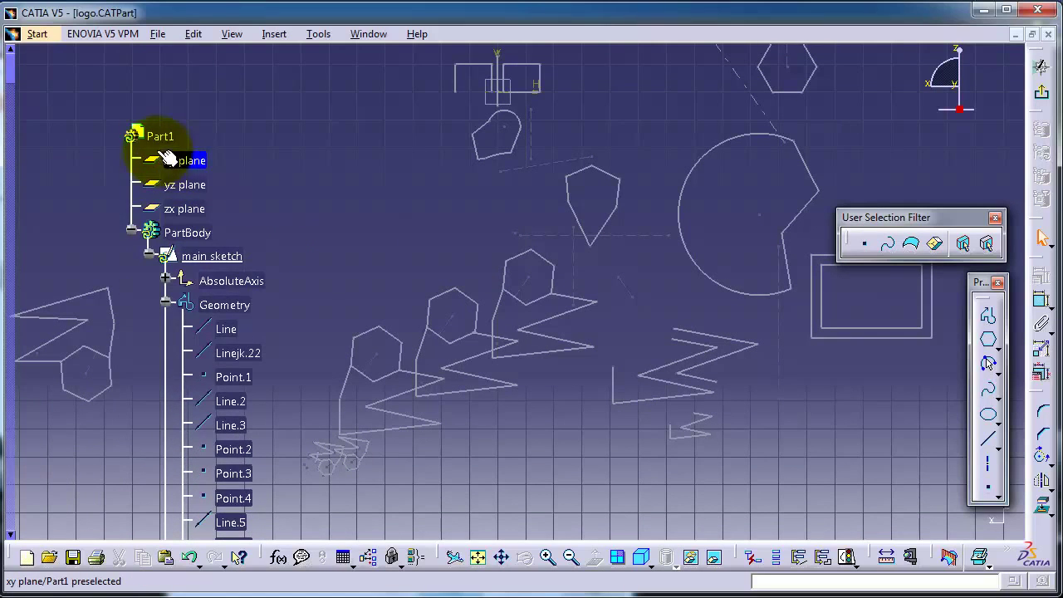
{"action": "scroll", "coordinate": [236, 196], "scroll_direction": "down", "scroll_amount": 9}
{"action": "scroll", "coordinate": [316, 196], "scroll_direction": "up", "scroll_amount": 8}
{"action": "scroll", "coordinate": [310, 176], "scroll_direction": "down", "scroll_amount": 2}
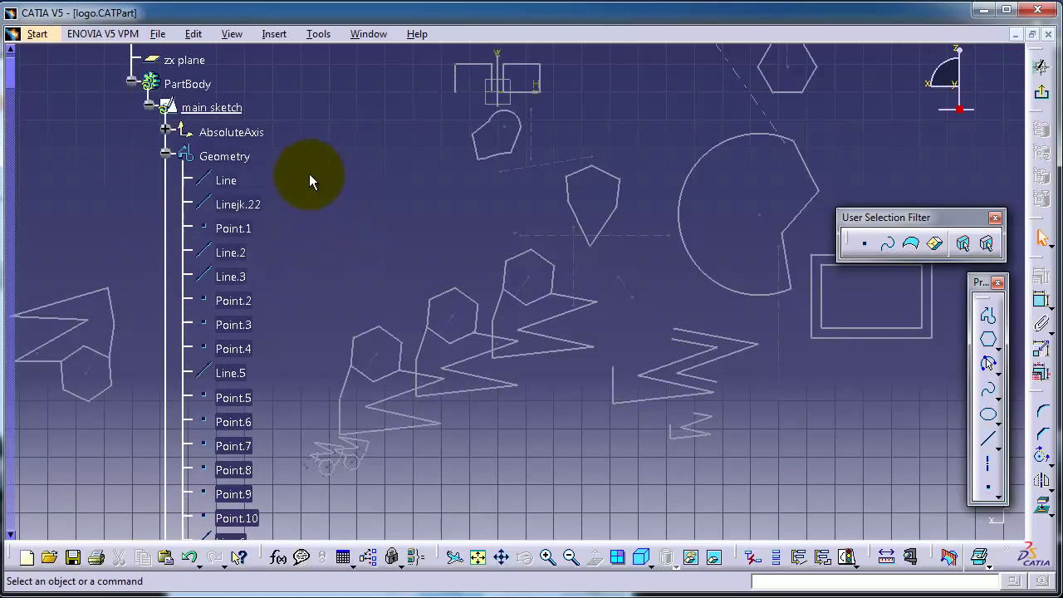
{"action": "scroll", "coordinate": [309, 173], "scroll_direction": "down", "scroll_amount": 4}
{"action": "scroll", "coordinate": [309, 174], "scroll_direction": "up", "scroll_amount": 2}
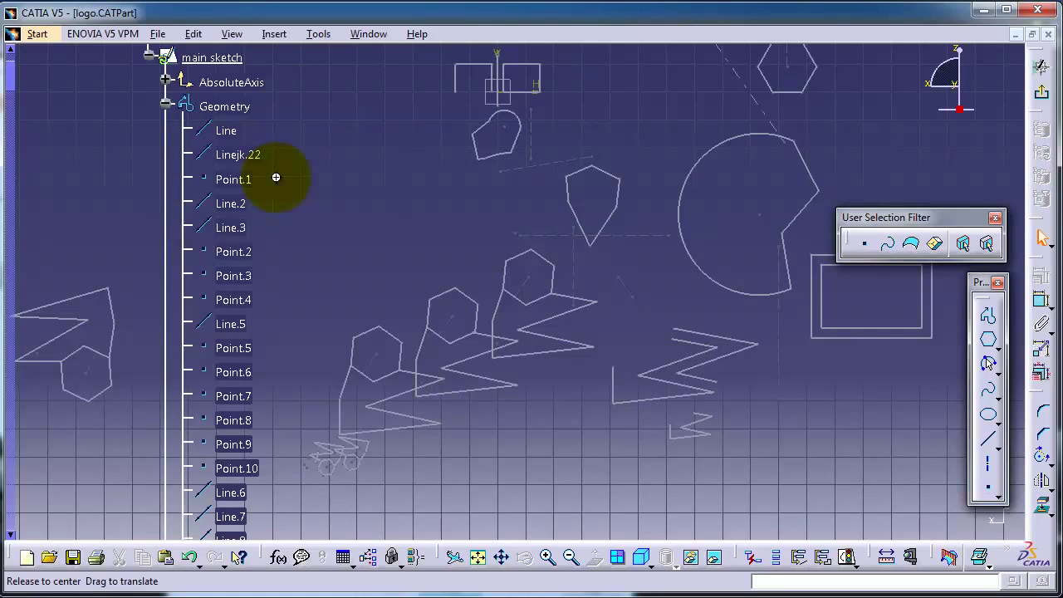
{"action": "middle_click_drag", "start_coordinate": [277, 178], "coordinate": [205, 158], "text": "ctrl"}
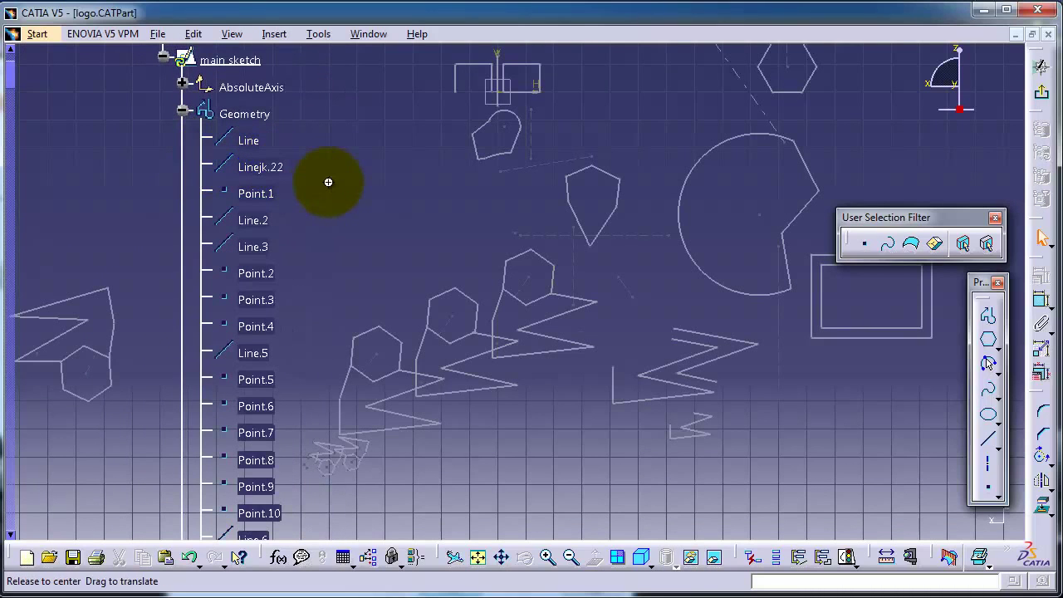
{"action": "mouse_move", "coordinate": [328, 181]}
{"action": "middle_mouse_down"}
{"action": "mouse_move", "coordinate": [507, 194]}
{"action": "mouse_move", "coordinate": [480, 207]}
{"action": "mouse_move", "coordinate": [265, 190]}
{"action": "mouse_move", "coordinate": [247, 223]}
{"action": "mouse_move", "coordinate": [280, 245]}
{"action": "mouse_move", "coordinate": [404, 256]}
{"action": "mouse_move", "coordinate": [432, 299]}
{"action": "mouse_move", "coordinate": [377, 310]}
{"action": "mouse_move", "coordinate": [430, 349]}
{"action": "mouse_move", "coordinate": [456, 321]}
{"action": "mouse_move", "coordinate": [560, 297]}
{"action": "mouse_move", "coordinate": [603, 307]}
{"action": "mouse_move", "coordinate": [266, 340]}
{"action": "mouse_move", "coordinate": [219, 293]}
{"action": "mouse_move", "coordinate": [237, 304]}
{"action": "mouse_move", "coordinate": [242, 291]}
{"action": "middle_mouse_up"}
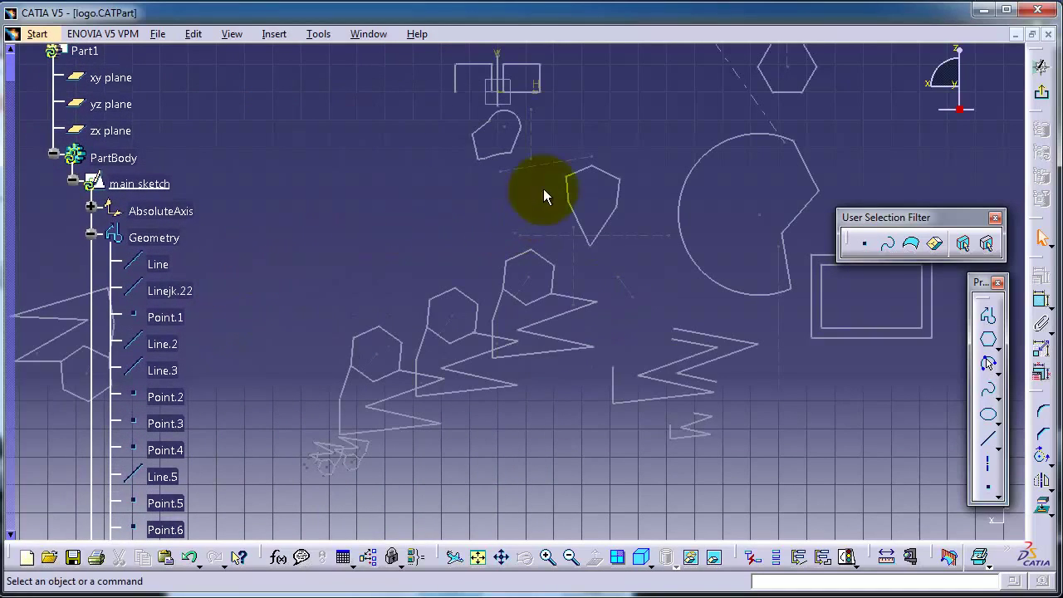
Step: Return view control to the sketch geometry, enlarge the hexagonal profiles, and toggle the specification tree active and inactive once more
{"action": "left_click", "coordinate": [94, 277]}
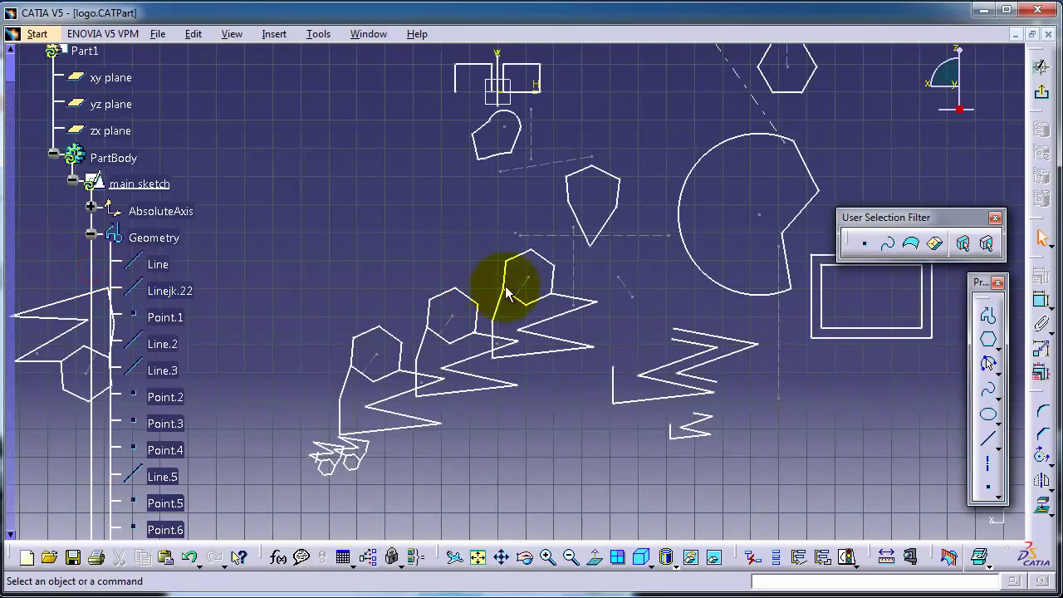
{"action": "mouse_move", "coordinate": [479, 223]}
{"action": "middle_mouse_down"}
{"action": "mouse_move", "coordinate": [487, 280]}
{"action": "mouse_move", "coordinate": [479, 114]}
{"action": "mouse_move", "coordinate": [475, 130]}
{"action": "mouse_move", "coordinate": [622, 154]}
{"action": "mouse_move", "coordinate": [736, 149]}
{"action": "mouse_move", "coordinate": [494, 114]}
{"action": "middle_mouse_up"}
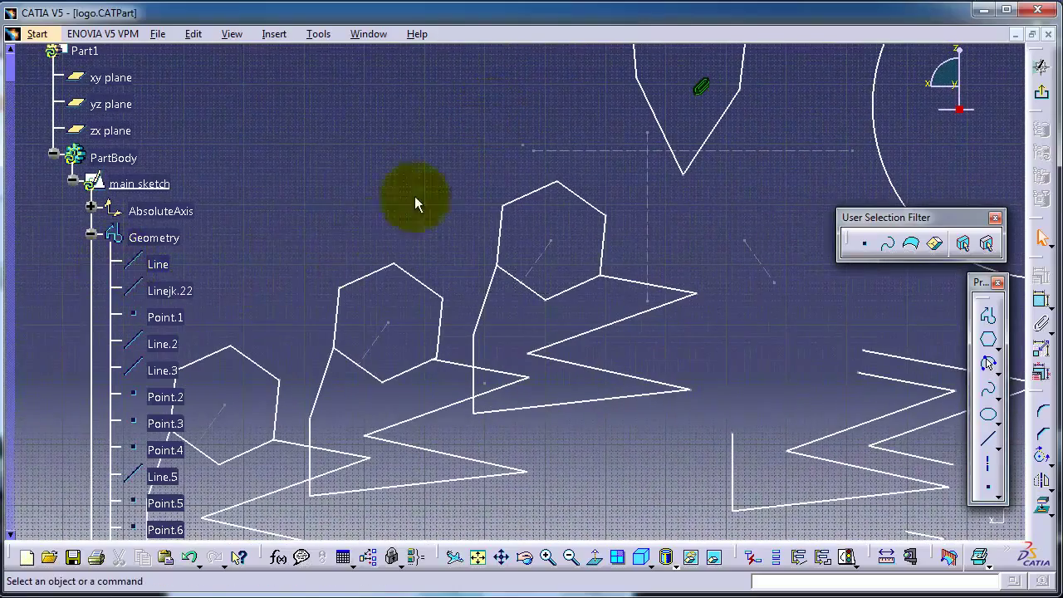
{"action": "left_click", "coordinate": [93, 298]}
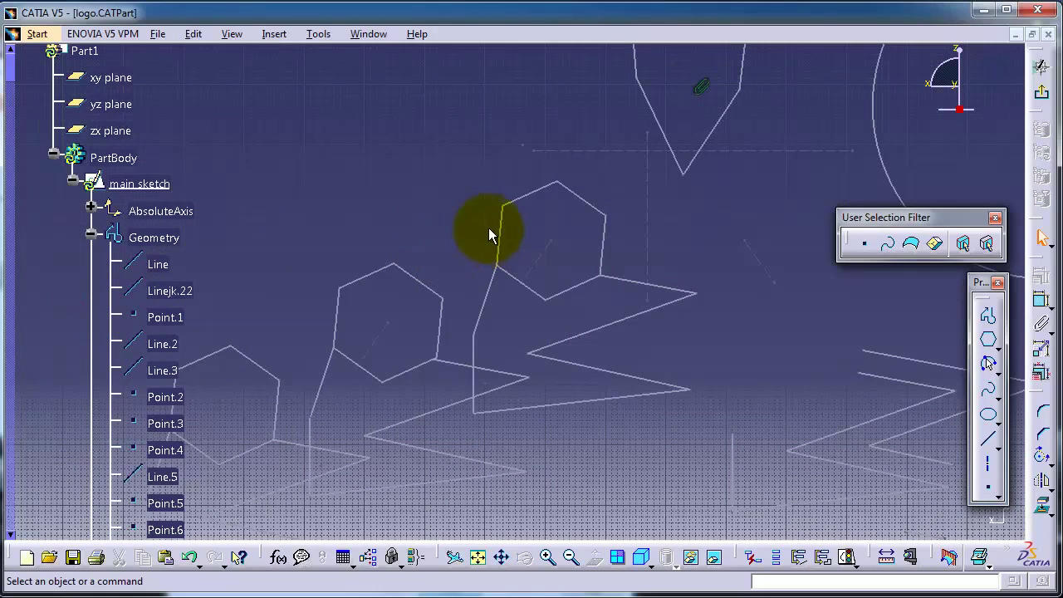
{"action": "left_click", "coordinate": [89, 314]}
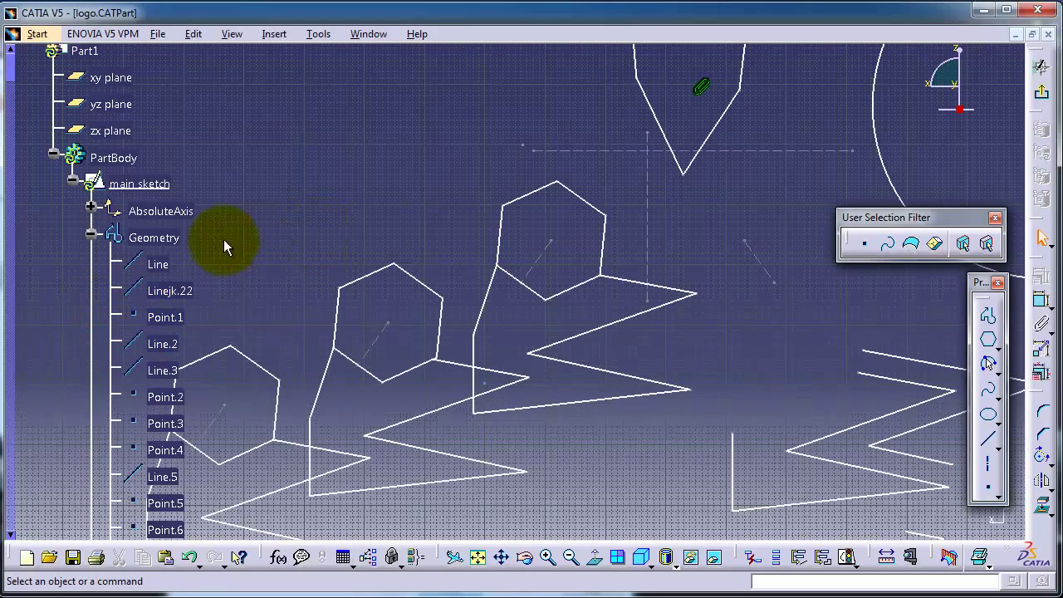
Step: Collapse the Geometry branch of the main sketch in the specification tree
{"action": "left_click", "coordinate": [90, 234]}
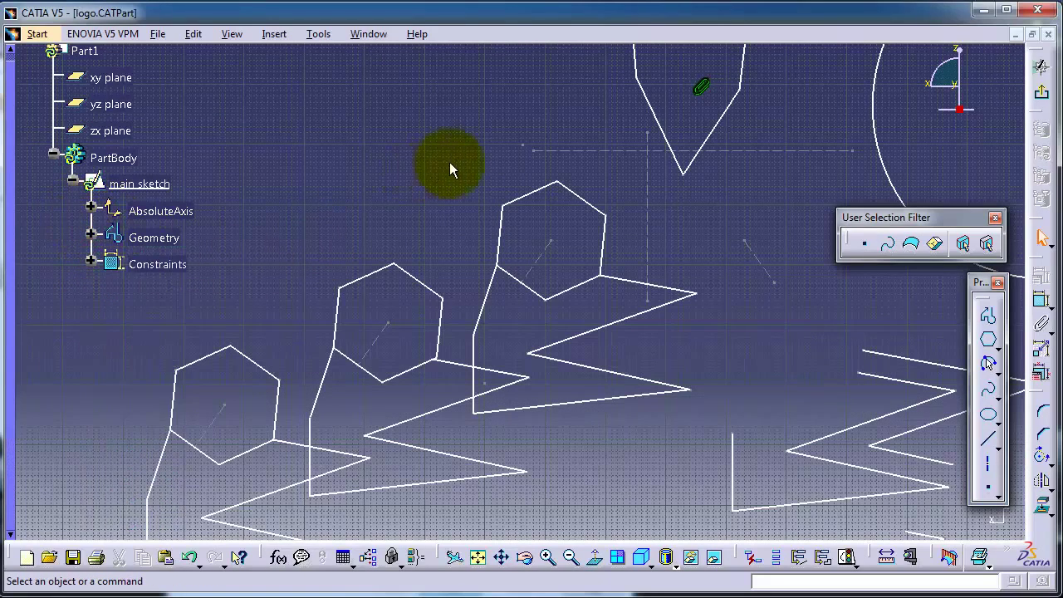
{"action": "middle_click_drag", "start_coordinate": [449, 162], "coordinate": [447, 171]}
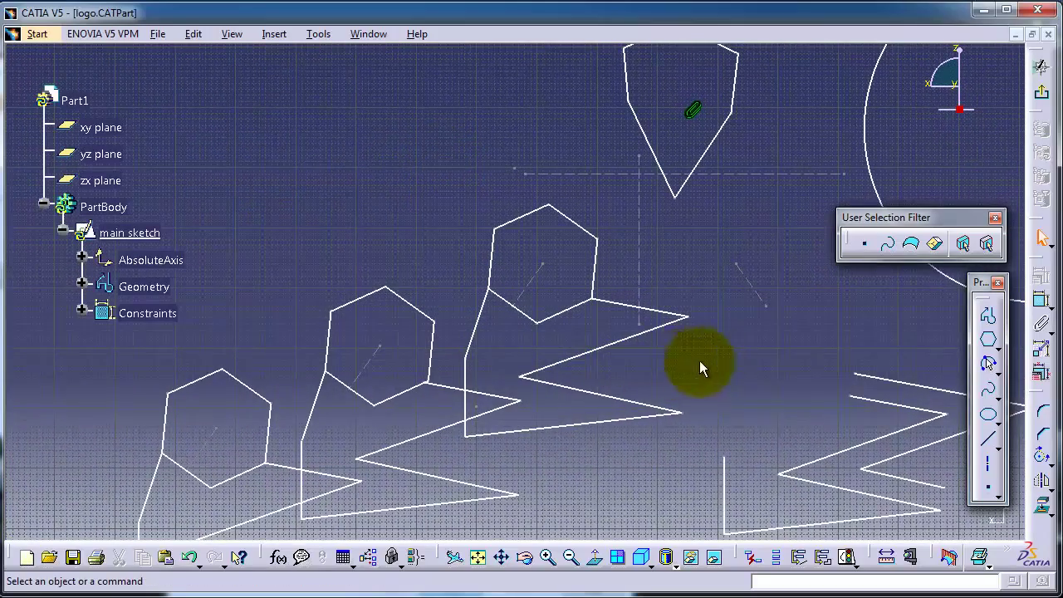
Step: Exit the main sketch and return to the part design workbench
{"action": "mouse_move", "coordinate": [701, 363]}
{"action": "middle_mouse_down"}
{"action": "mouse_move", "coordinate": [711, 308]}
{"action": "mouse_move", "coordinate": [686, 273]}
{"action": "mouse_move", "coordinate": [716, 265]}
{"action": "middle_mouse_up"}
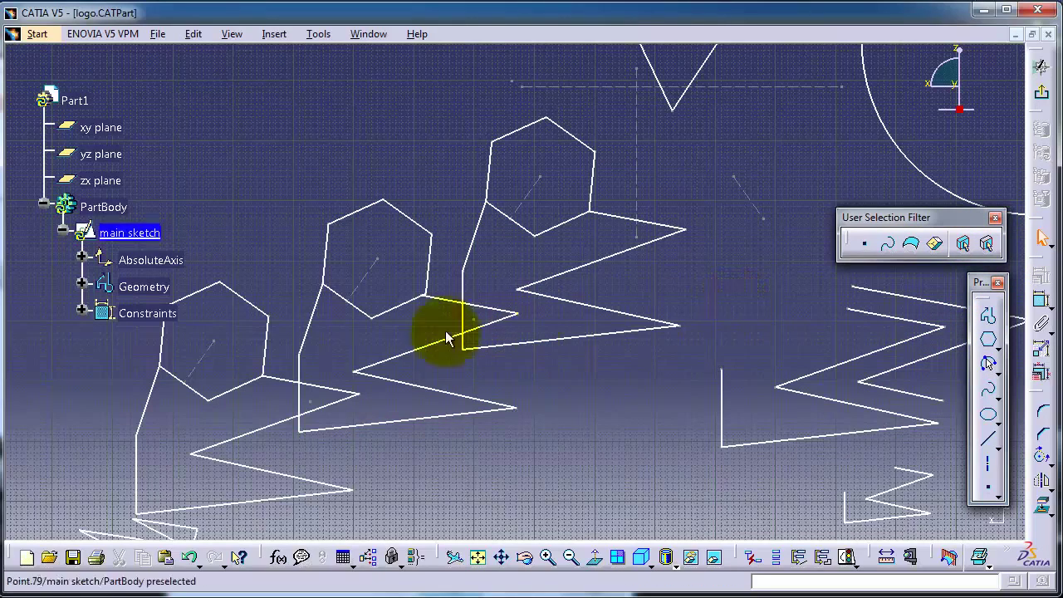
{"action": "mouse_move", "coordinate": [425, 366]}
{"action": "middle_mouse_down"}
{"action": "mouse_move", "coordinate": [466, 359]}
{"action": "mouse_move", "coordinate": [487, 316]}
{"action": "mouse_move", "coordinate": [488, 279]}
{"action": "middle_mouse_up"}
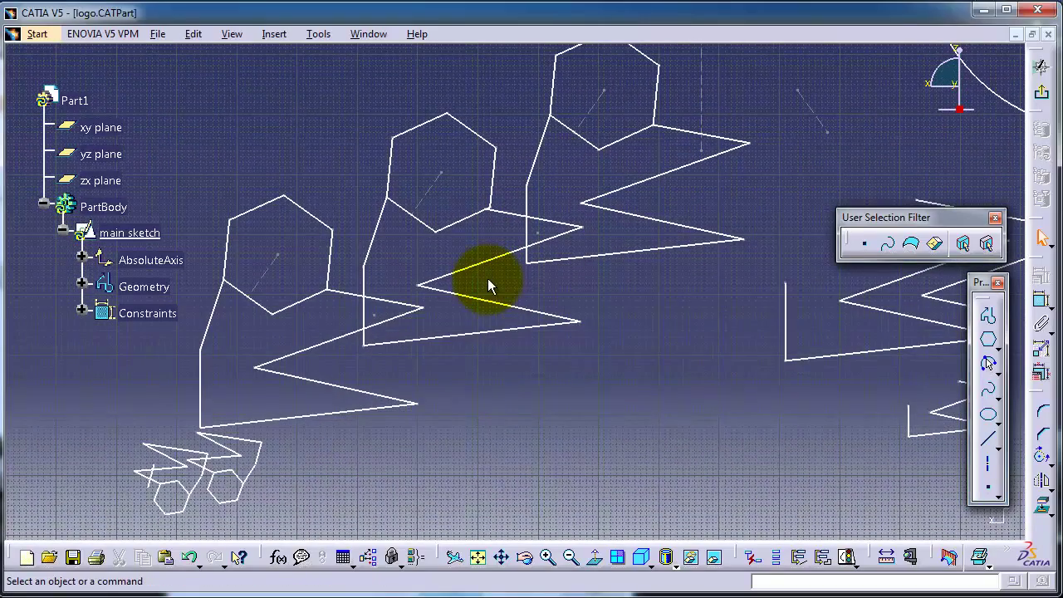
{"action": "left_click", "coordinate": [1045, 98]}
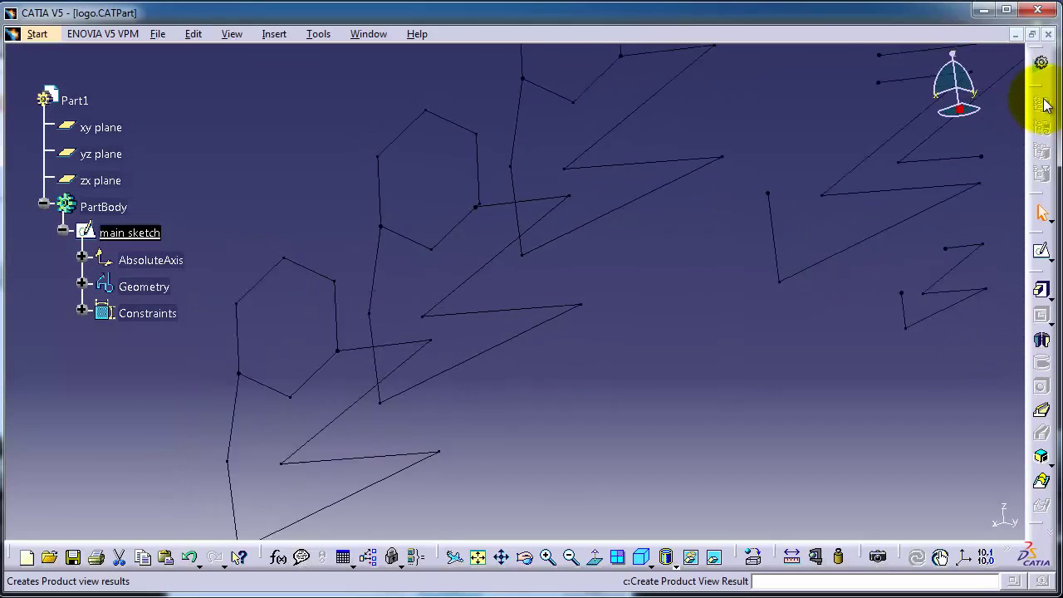